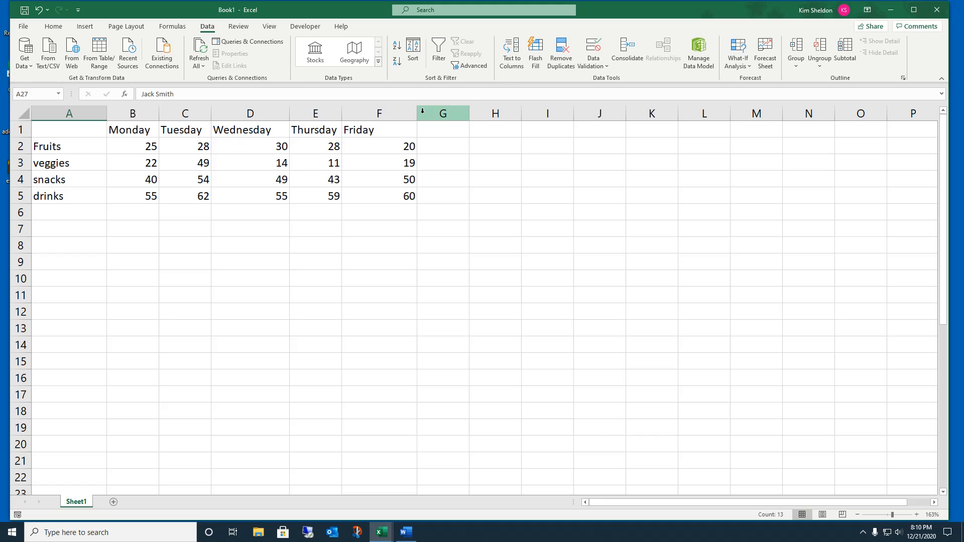
Step: Narrow column F to fit the Friday values, then select the weekly table A1:F5
left_click_drag(417, 114, 399, 114)
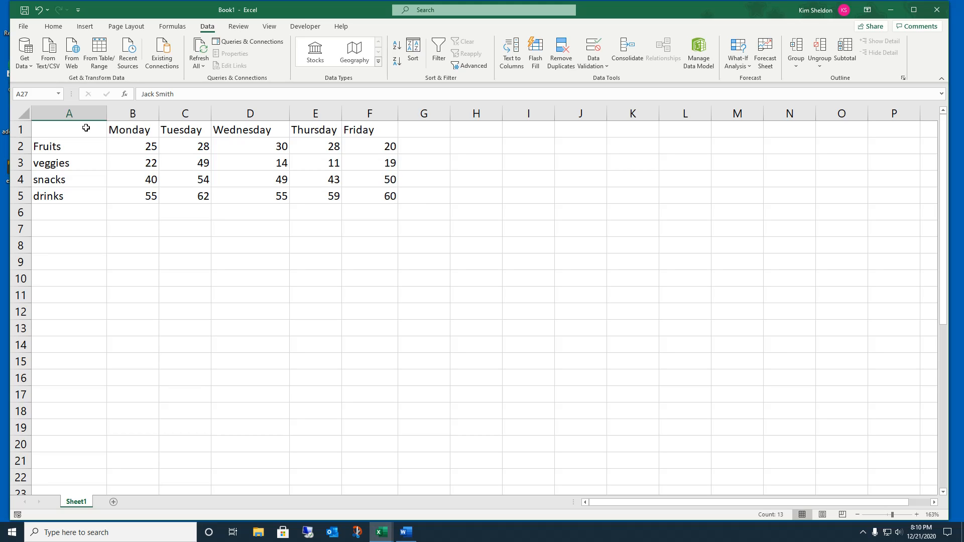
left_click_drag(86, 128, 363, 196)
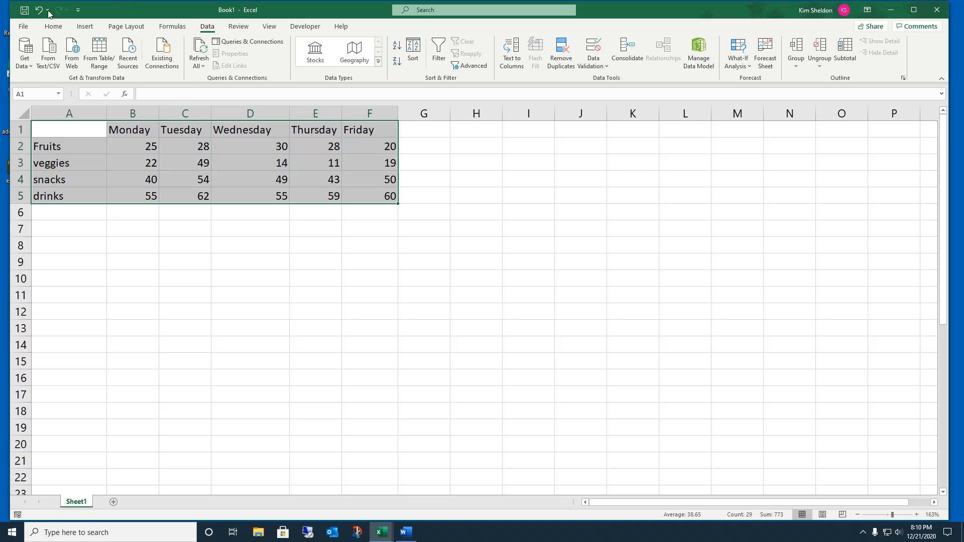
Step: Copy the weekly table A1:F5 and paste it transposed at H1
left_click(53, 26)
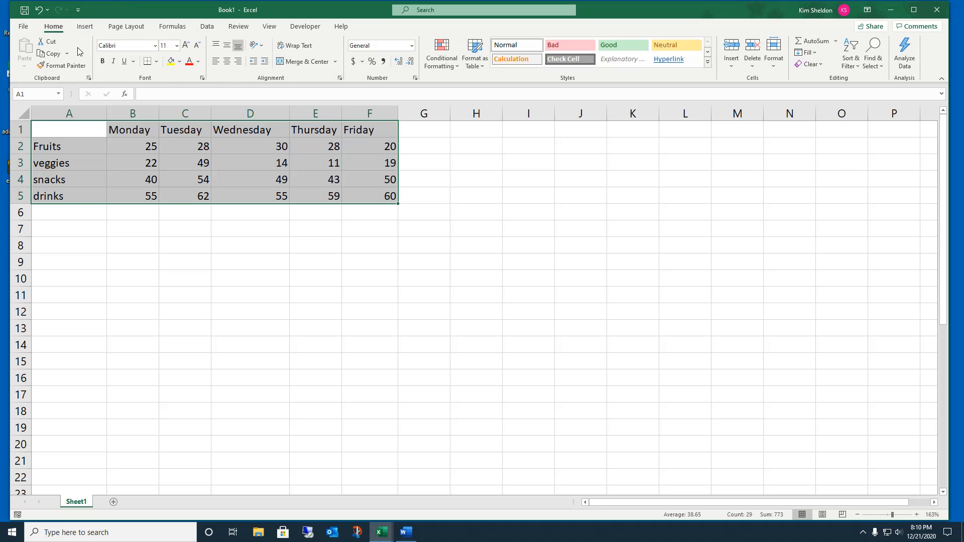
left_click(52, 53)
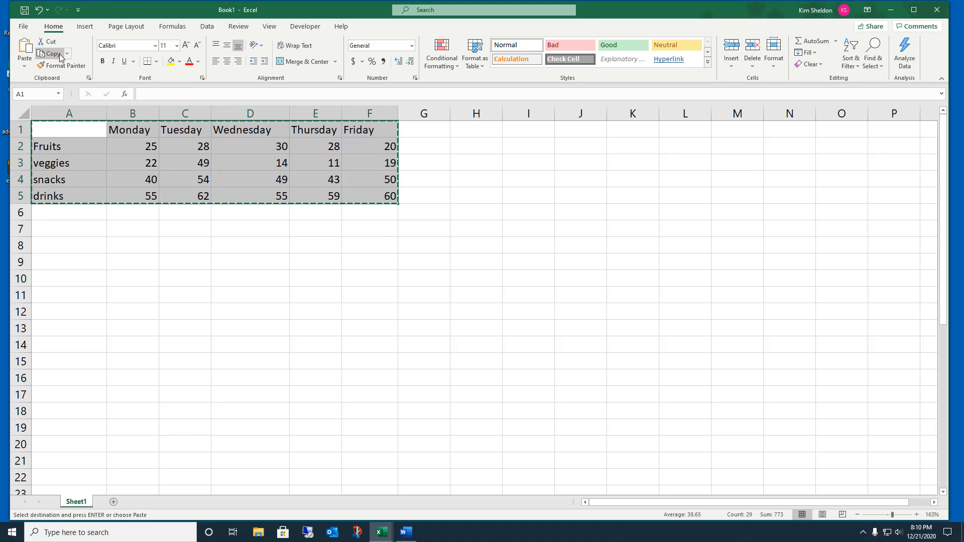
left_click(455, 132)
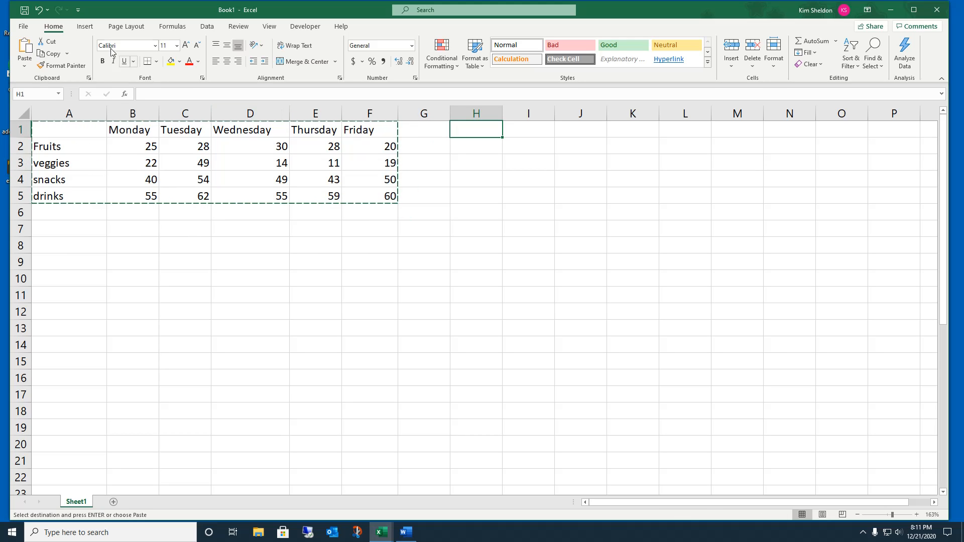
left_click(28, 70)
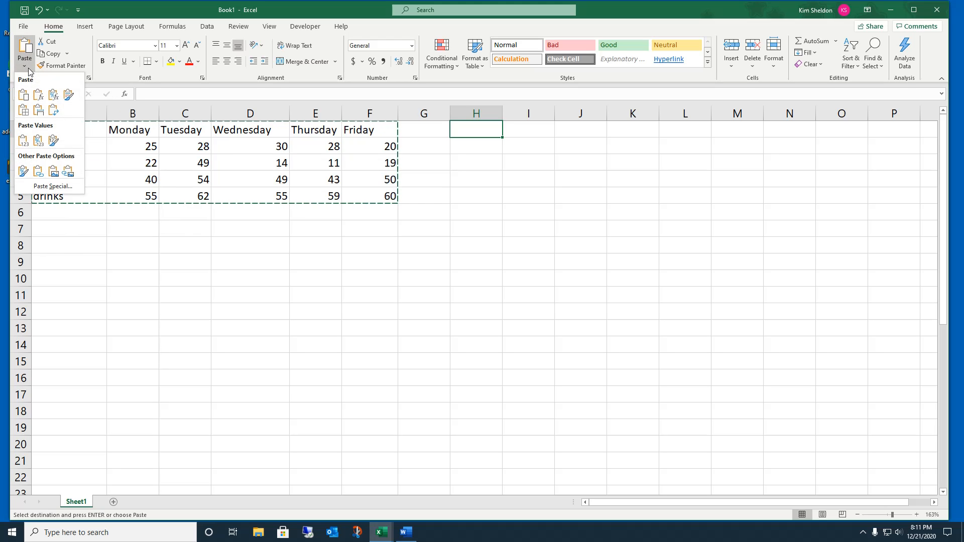
left_click(53, 111)
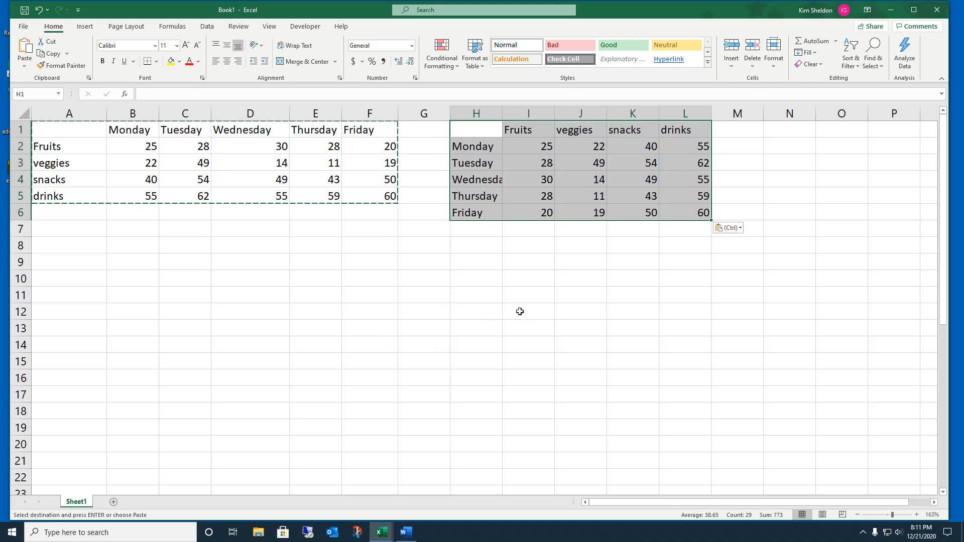
left_click(550, 301)
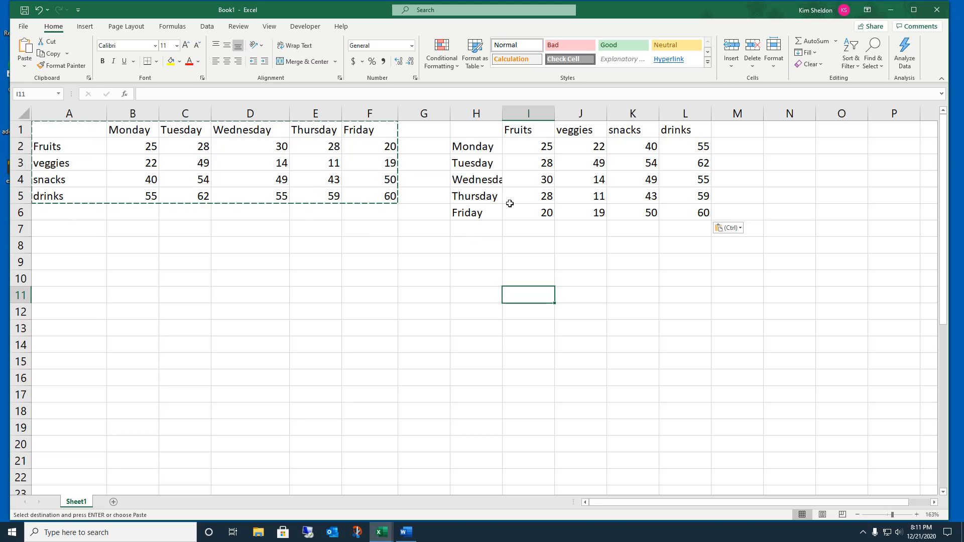
Step: Copy H1:L6, paste it transposed back at A7, then select A1:N15
left_click(483, 132)
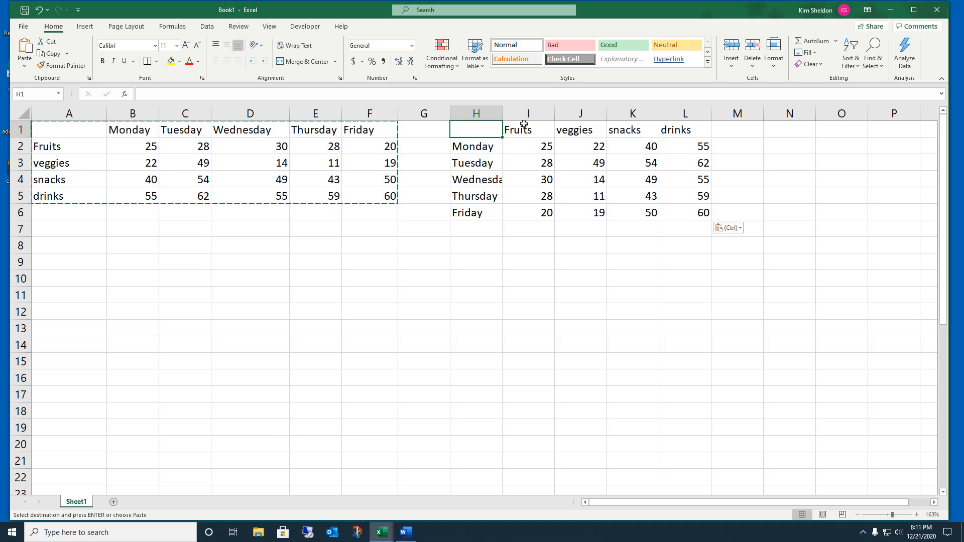
left_click_drag(484, 126, 697, 216)
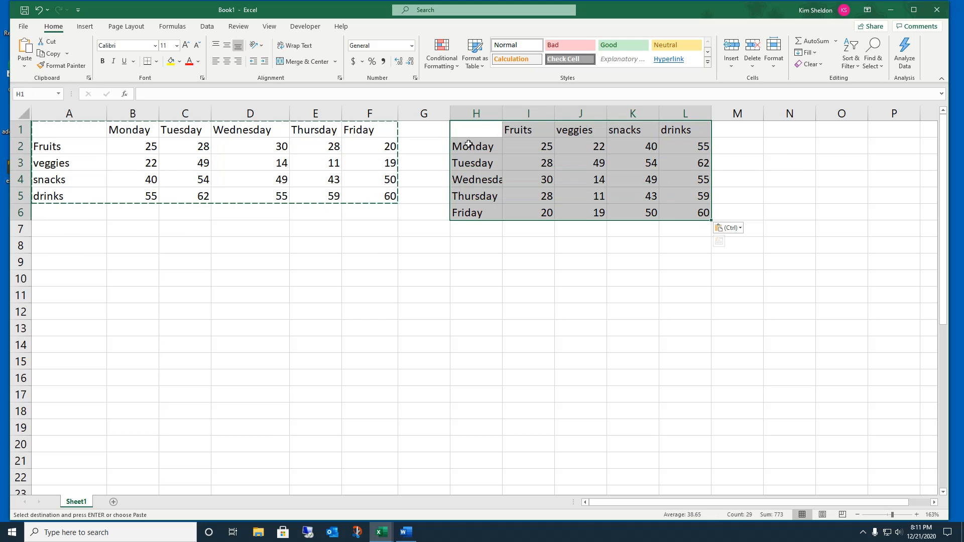
left_click(61, 65)
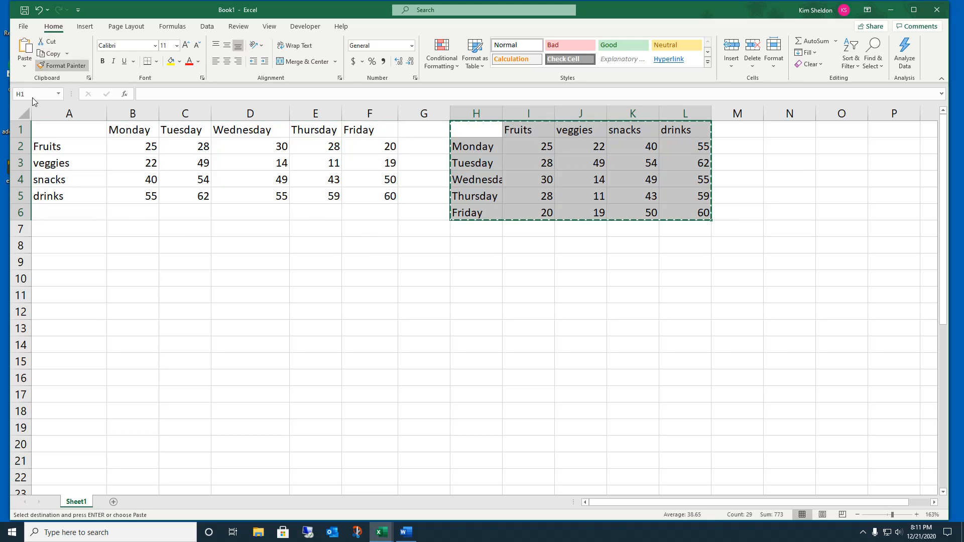
left_click(53, 227)
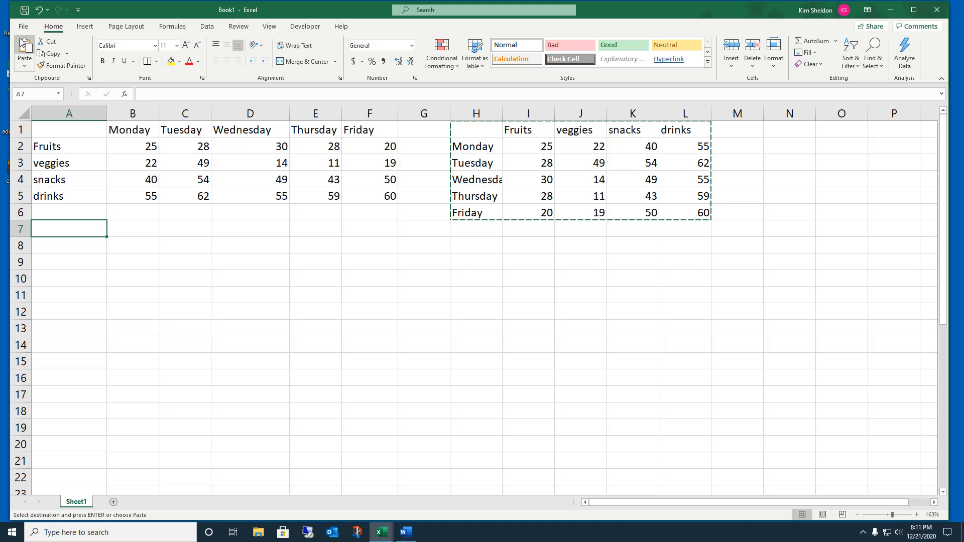
left_click(26, 66)
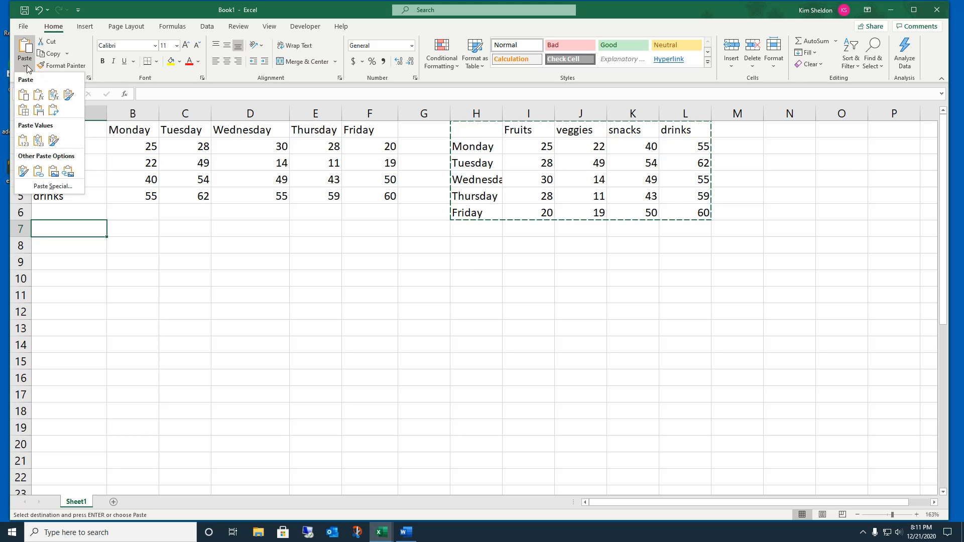
left_click(55, 110)
left_click(516, 329)
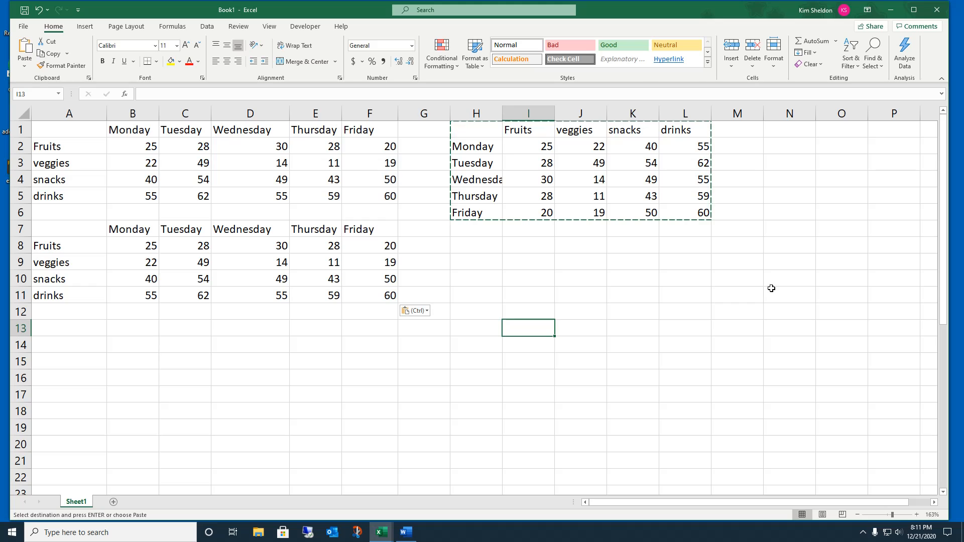
left_click_drag(800, 361, 76, 121)
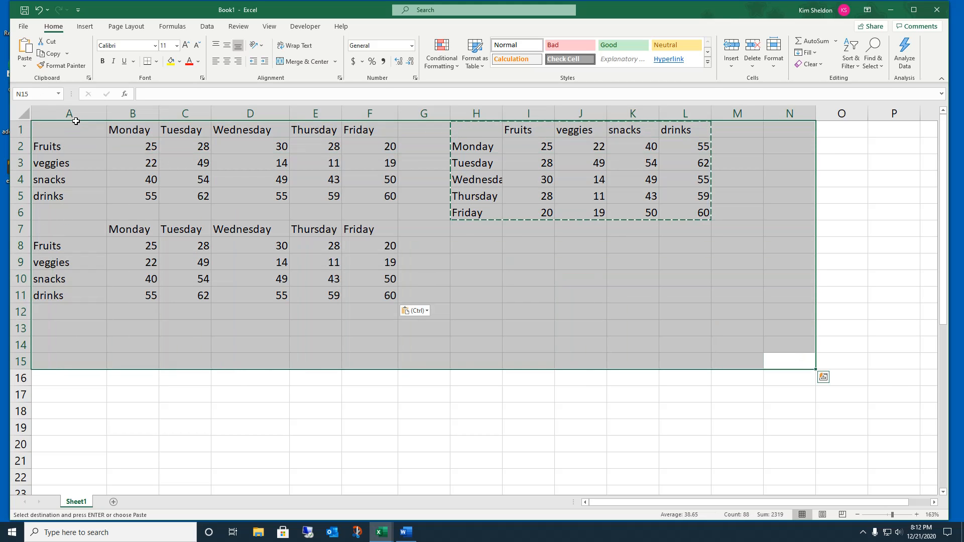
Step: Delete both weekly tables and select the full names in A27:A39
key("Delete")
scroll(125, 125, "down", 6)
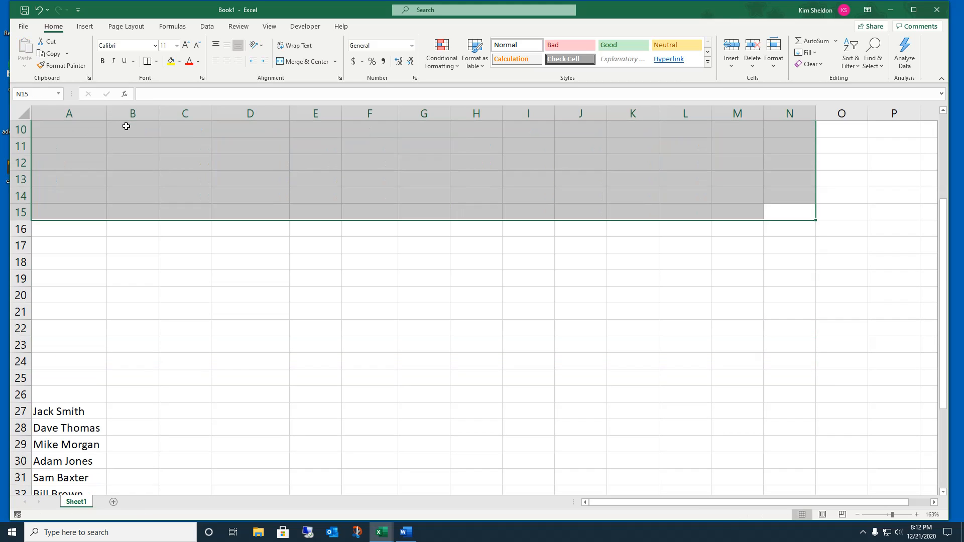
scroll(126, 126, "down", 2)
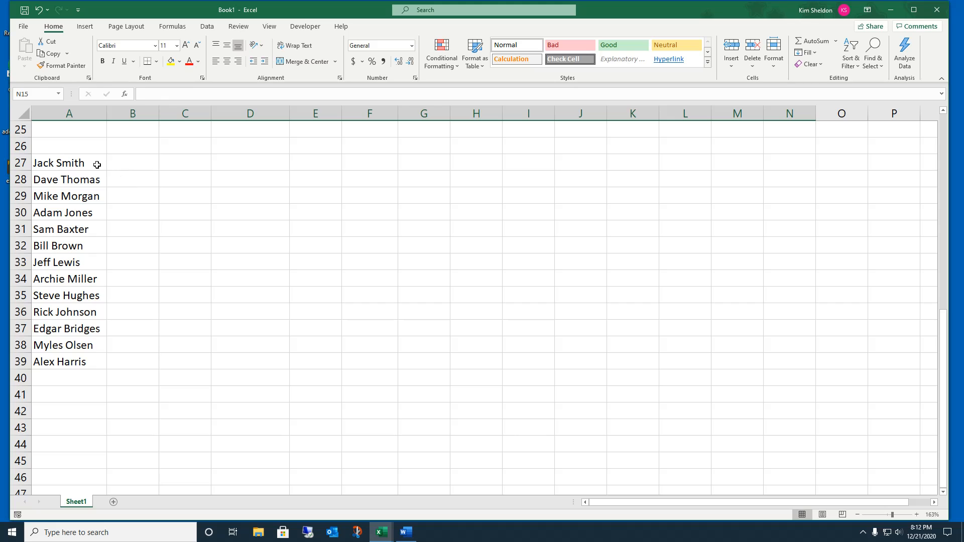
left_click_drag(91, 159, 101, 358)
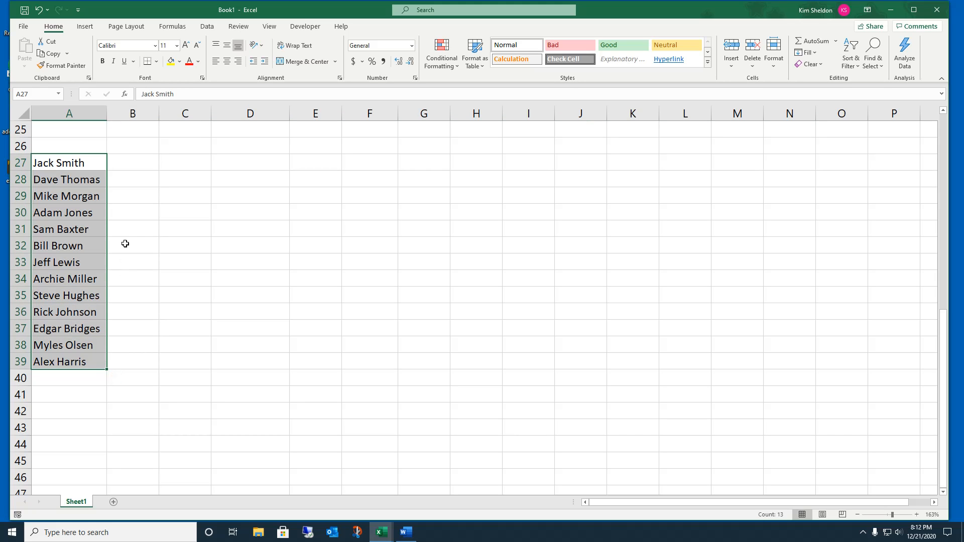
left_click(207, 26)
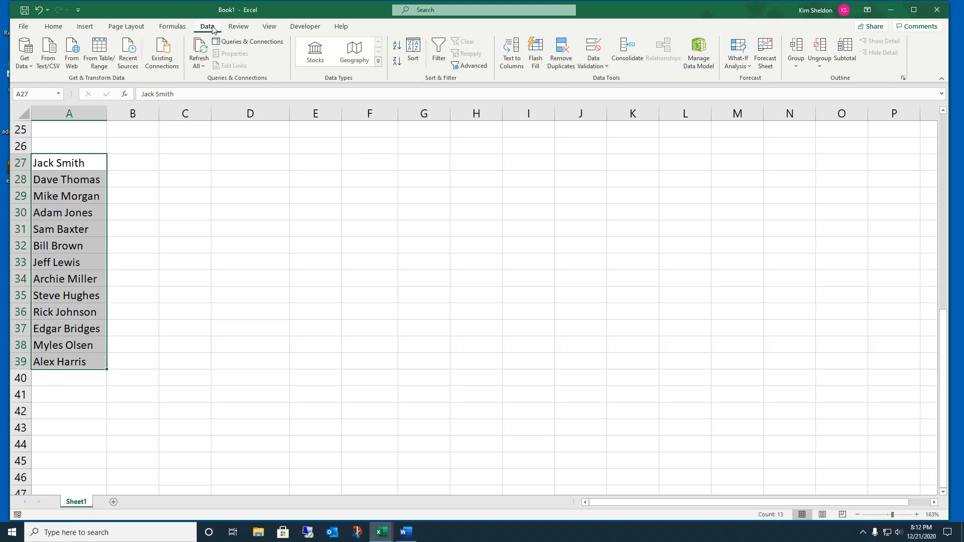
Step: Use Text to Columns, delimited by space, to split A27:A39 into first and last names
left_click(510, 47)
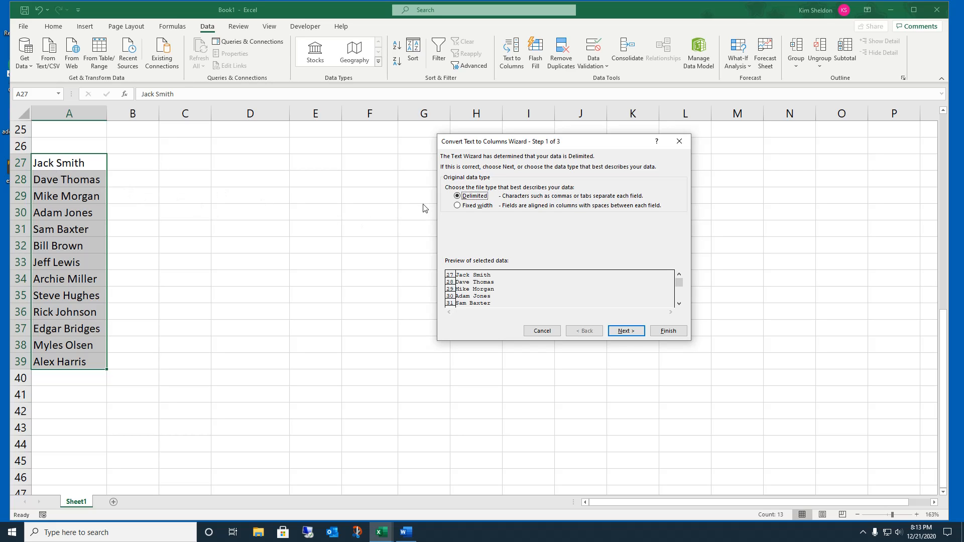
left_click(629, 332)
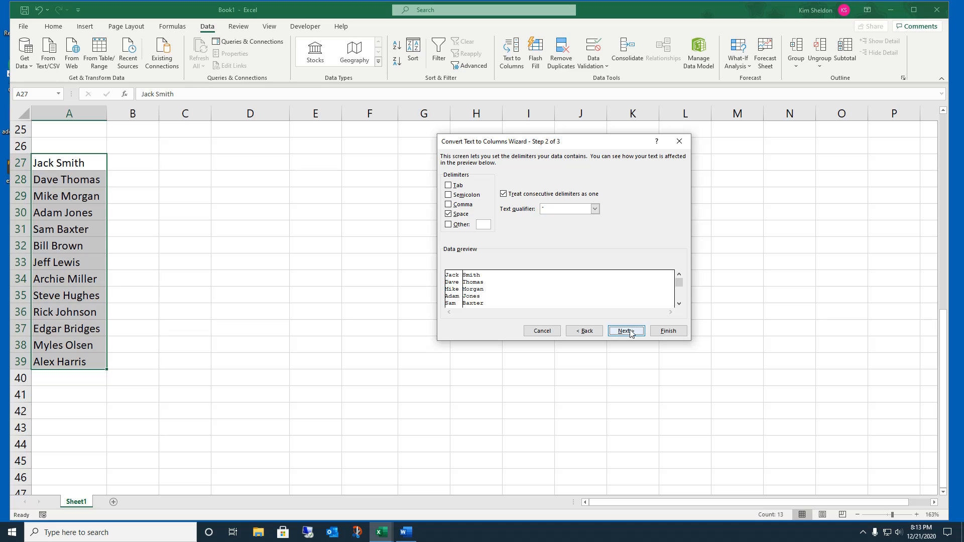
left_click(449, 186)
left_click(448, 214)
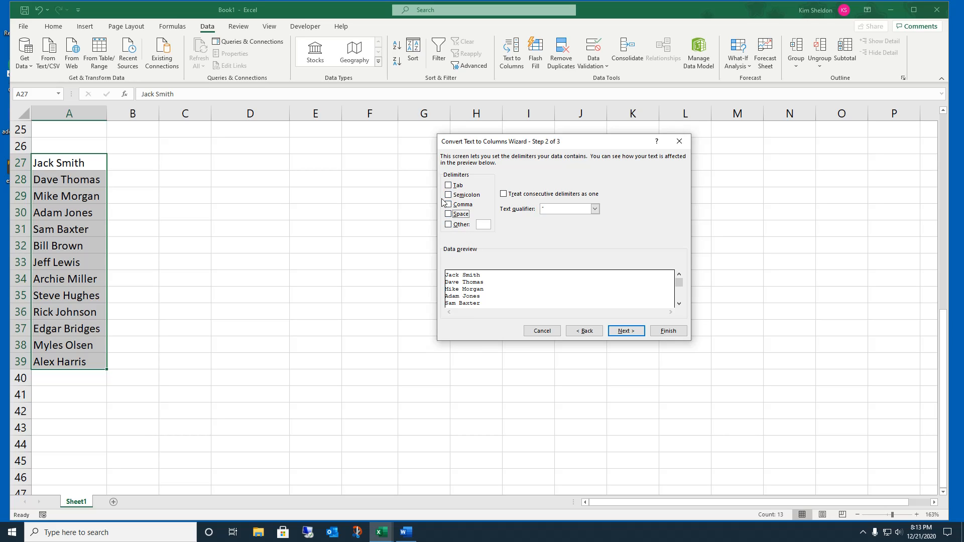
left_click(448, 205)
left_click(449, 195)
left_click(448, 204)
left_click(448, 195)
left_click(448, 214)
left_click(636, 332)
left_click(653, 334)
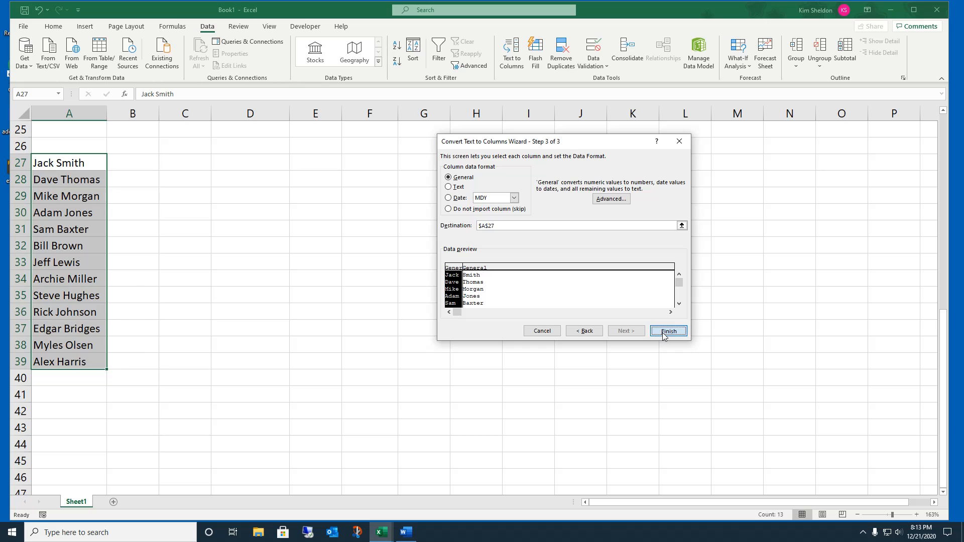
left_click(213, 178)
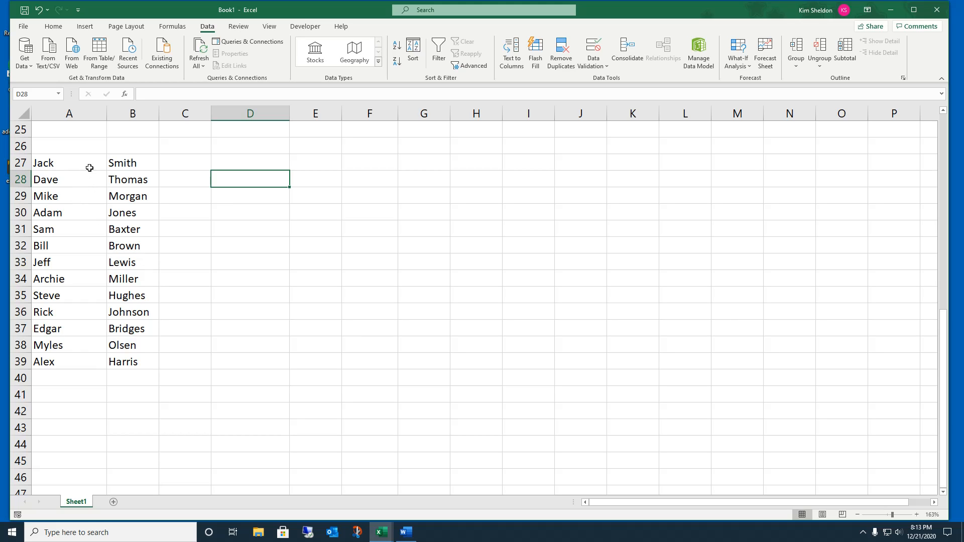
Step: Move the first names from A27:A39 to C27:C39, then select B27:C39
left_click_drag(63, 163, 48, 360)
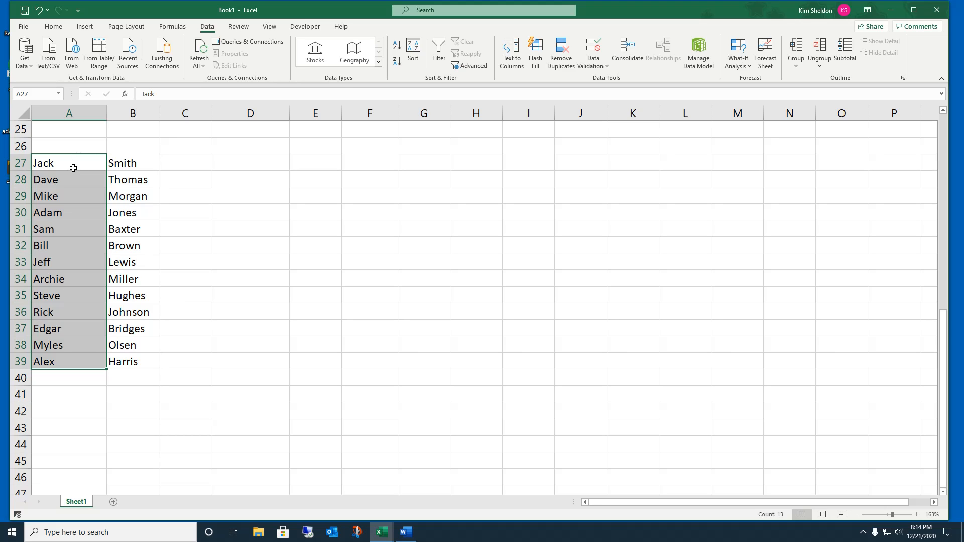
left_click(72, 166)
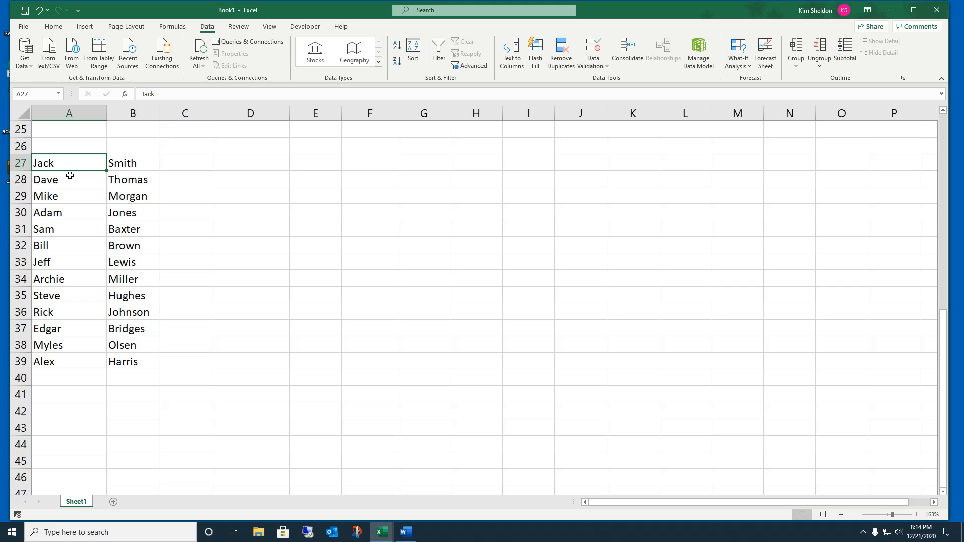
left_click(71, 175)
left_click_drag(62, 160, 75, 362)
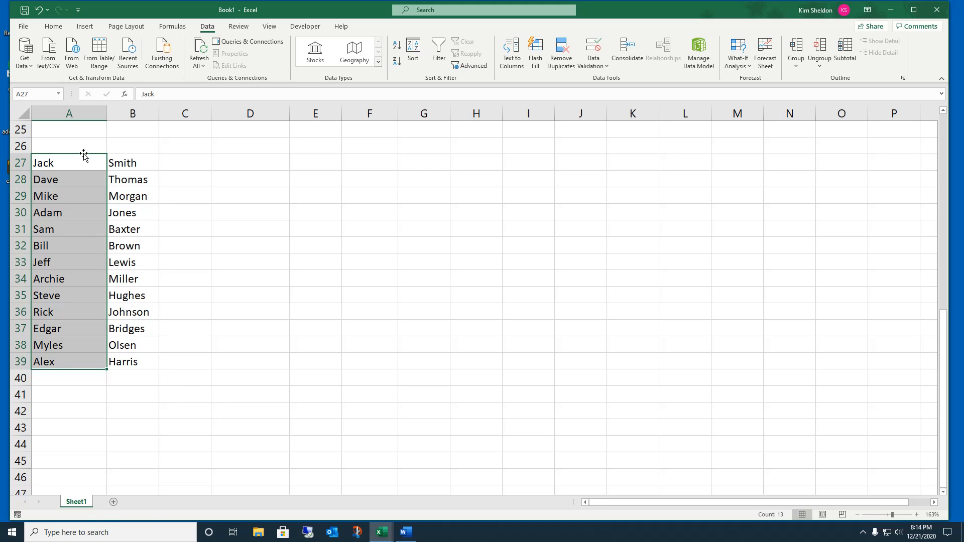
left_click_drag(84, 156, 207, 161)
left_click(218, 160)
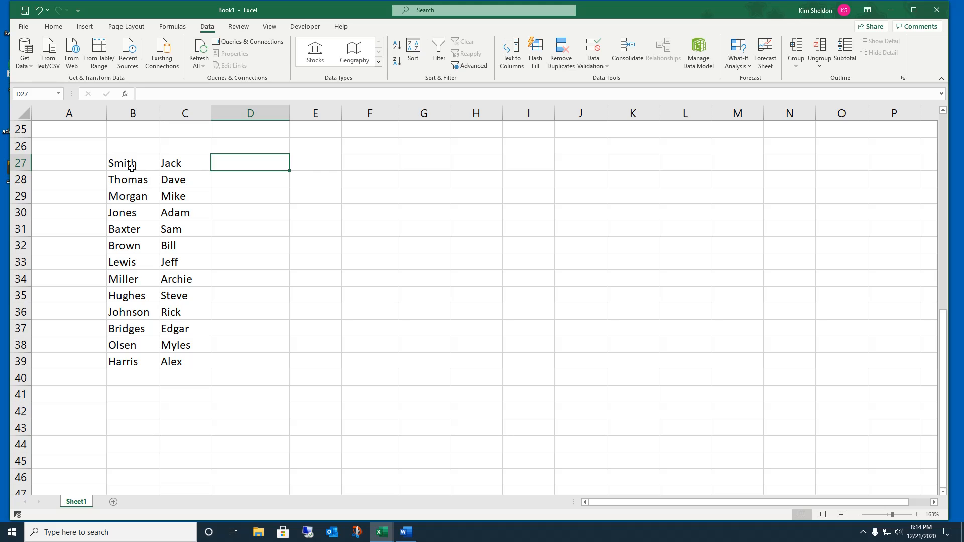
mouse_move(132, 167)
left_mouse_down()
mouse_move(189, 298)
mouse_move(180, 364)
left_mouse_up()
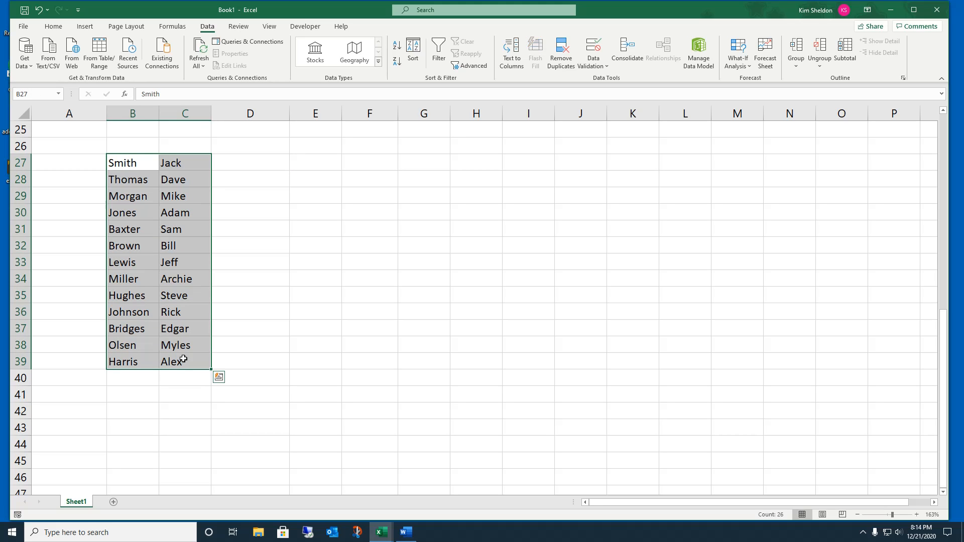
Step: Sort the name list A to Z by last name
left_click(53, 26)
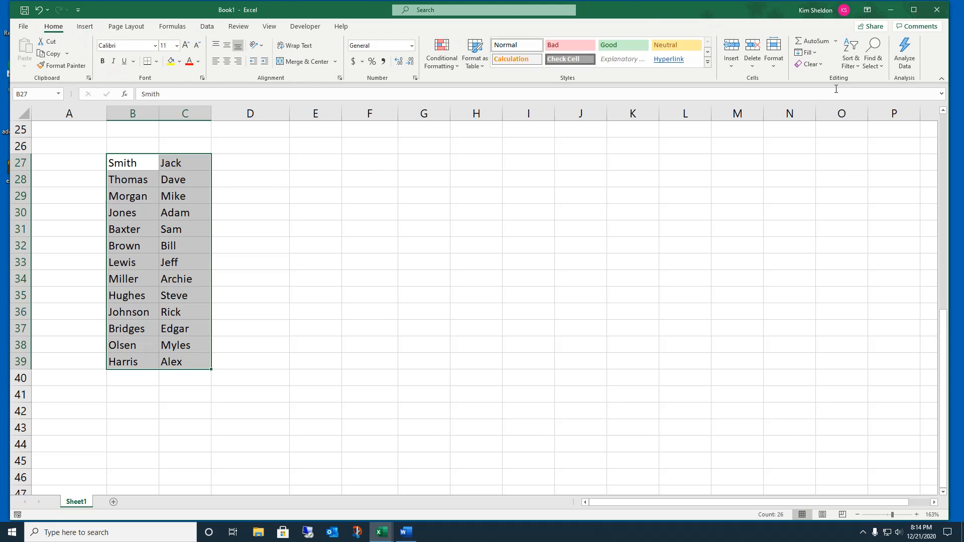
left_click(855, 60)
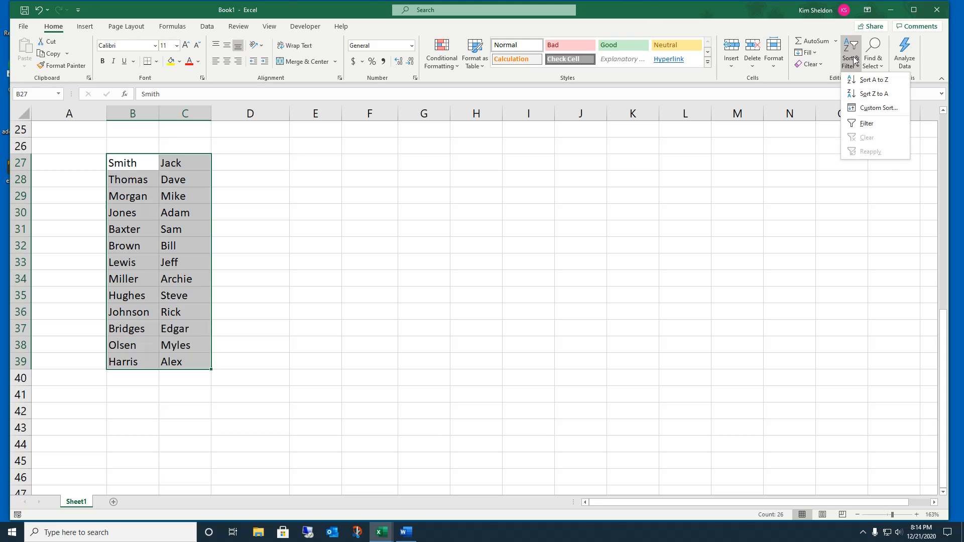
left_click(859, 83)
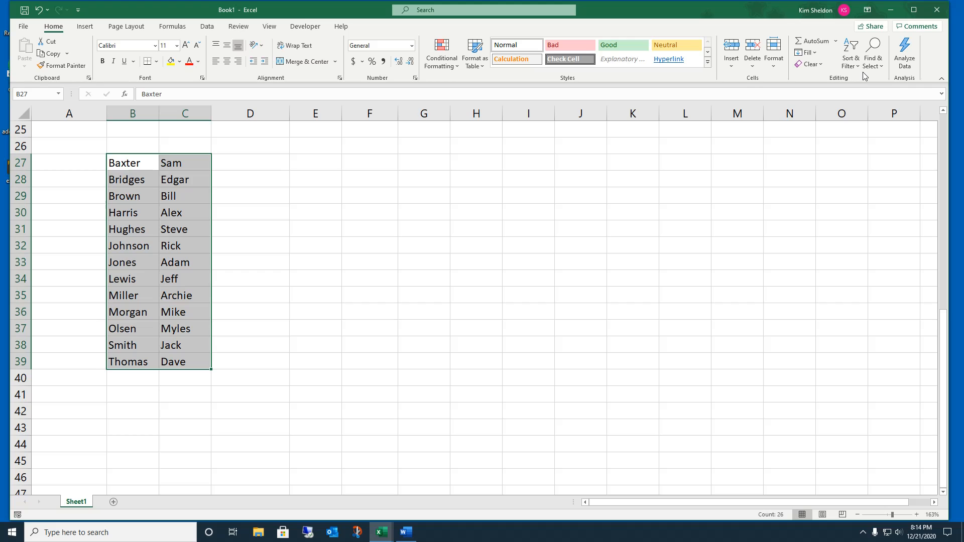
left_click(237, 192)
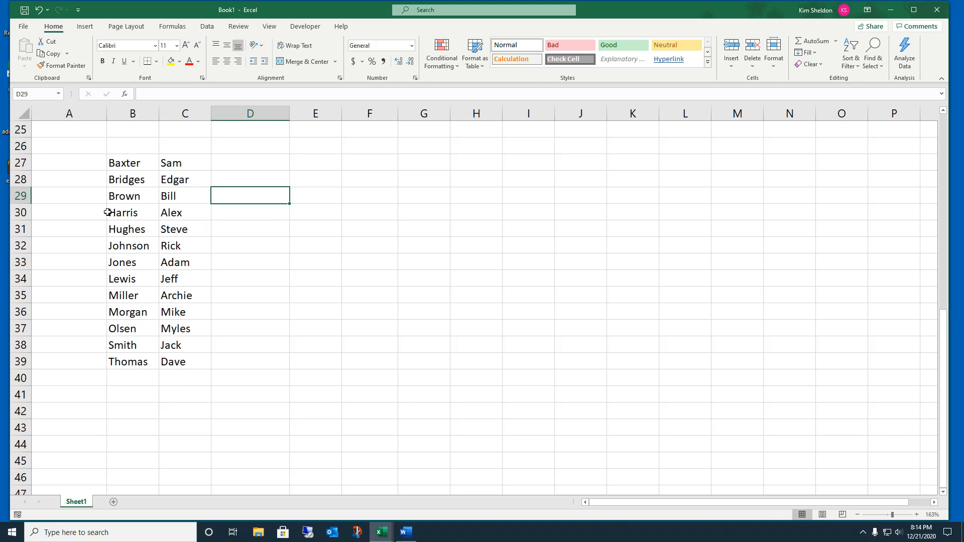
Step: Reselect B27:C39 and sort it Z to A by last name instead
left_click_drag(127, 163, 183, 354)
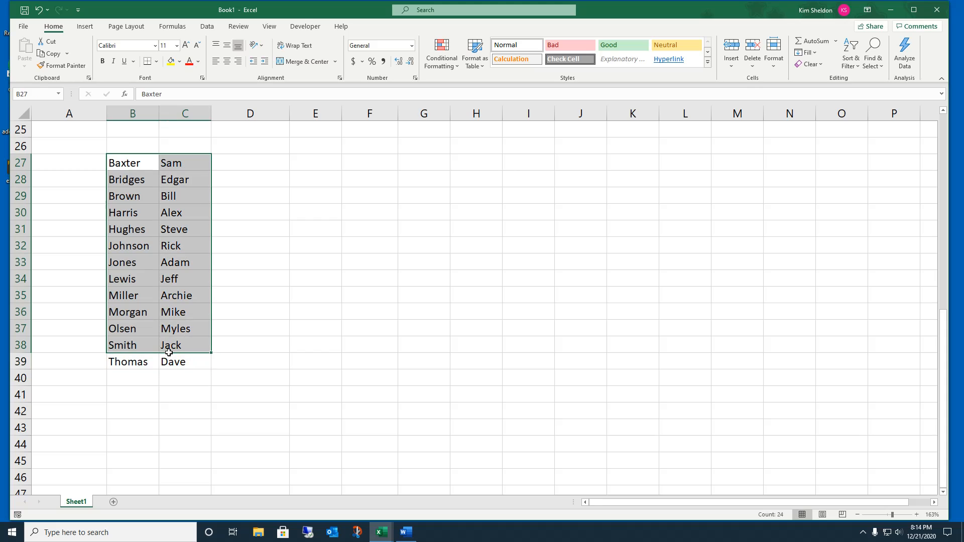
left_click_drag(141, 169, 173, 357)
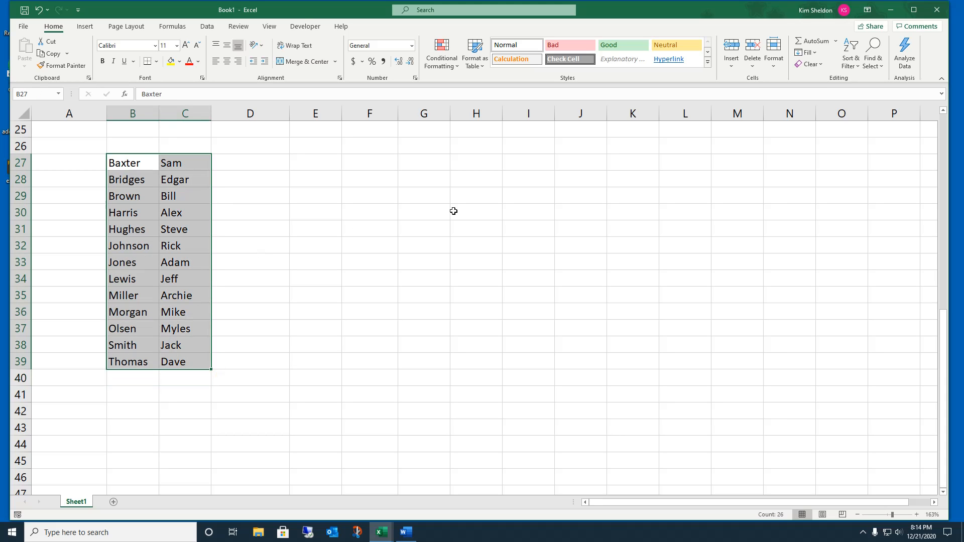
left_click(855, 59)
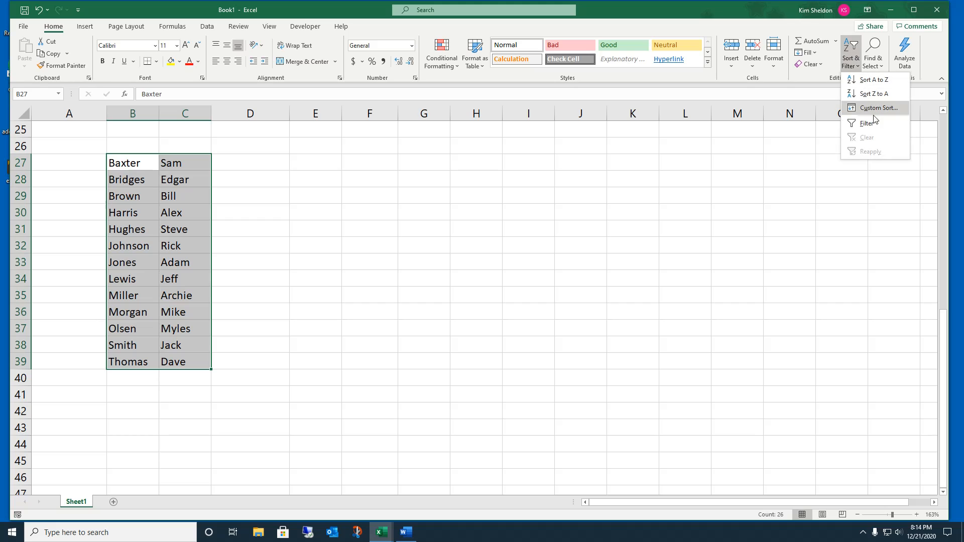
left_click(859, 97)
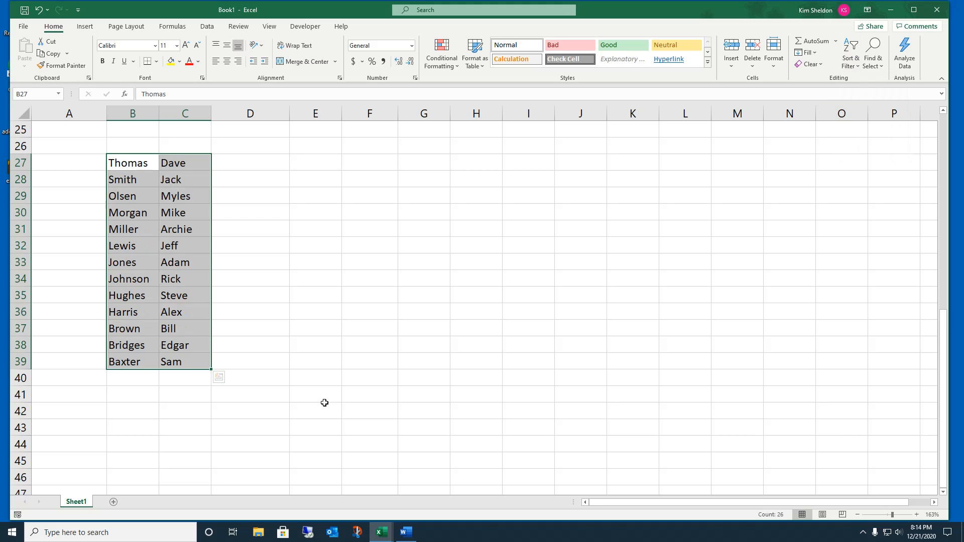
left_click(285, 213)
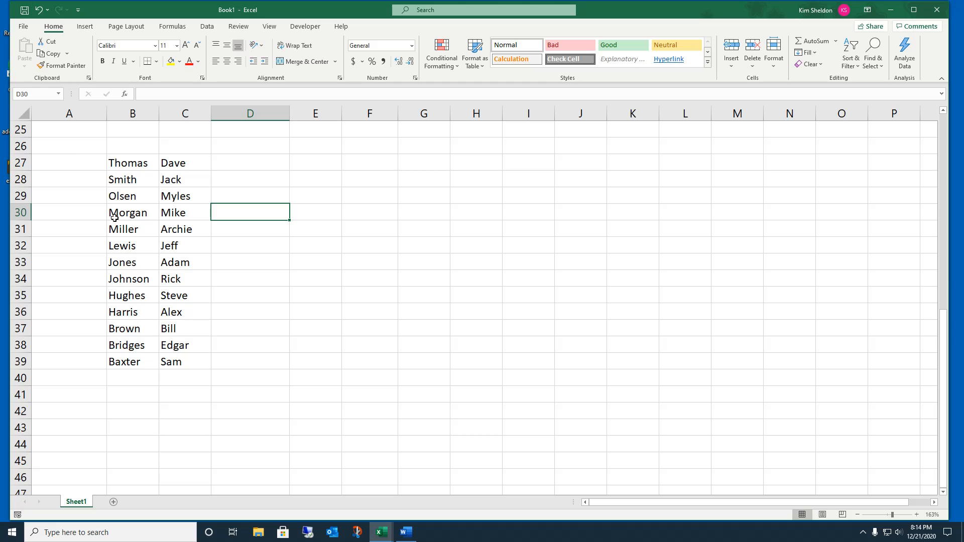
left_click(249, 162)
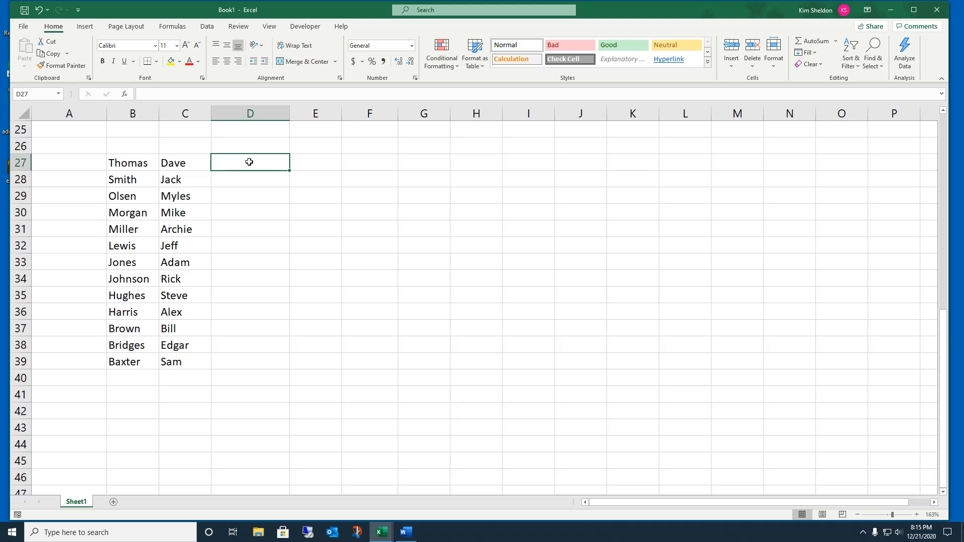
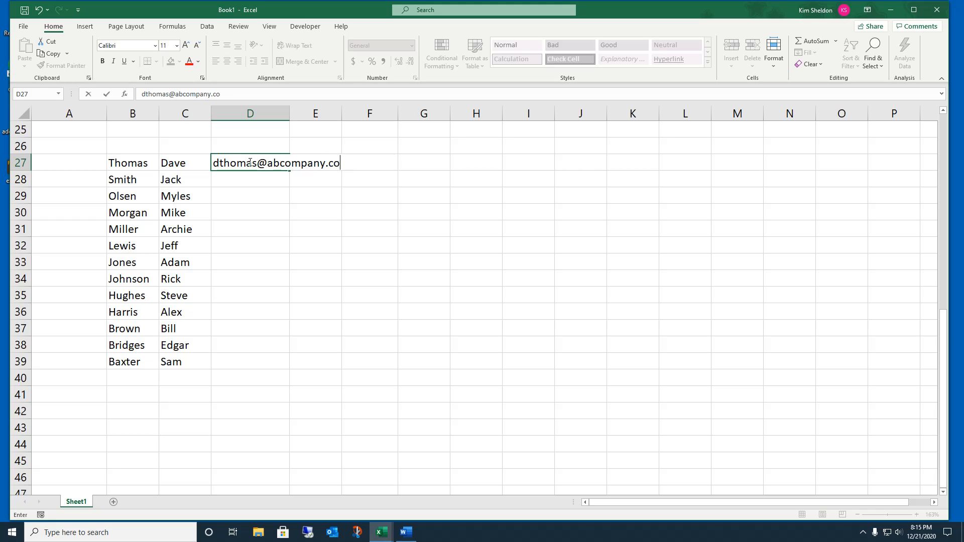
left_click(223, 183)
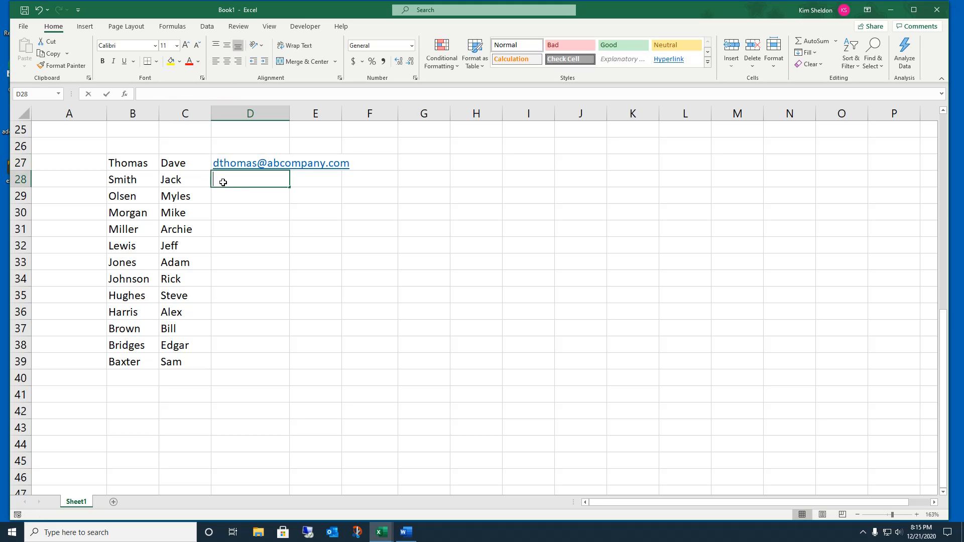
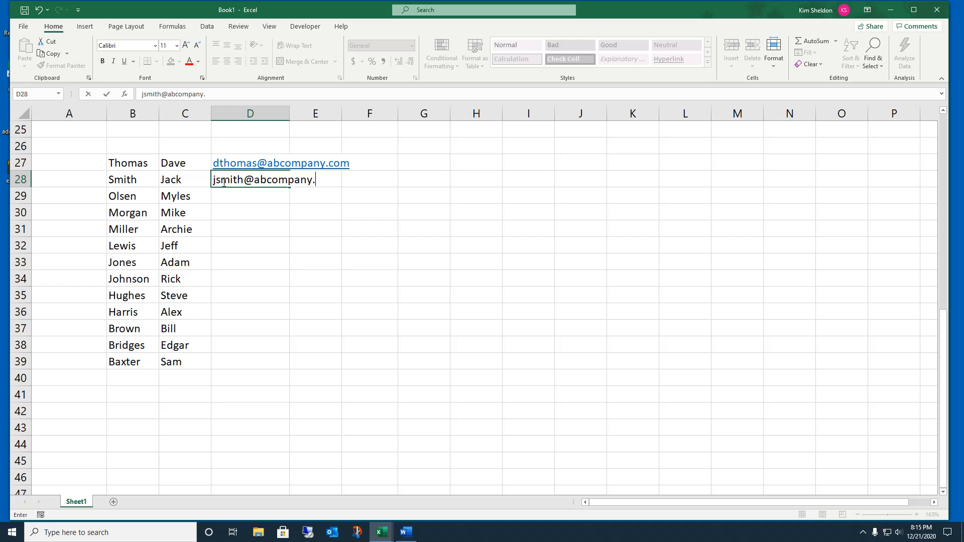
key("Return")
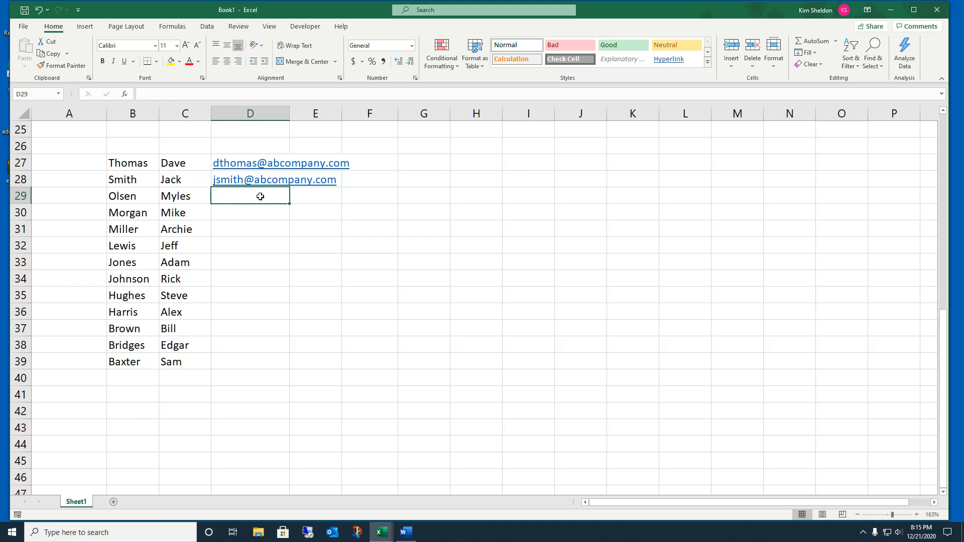
Step: Flash Fill the remaining e-mail addresses down through D39
left_click(206, 30)
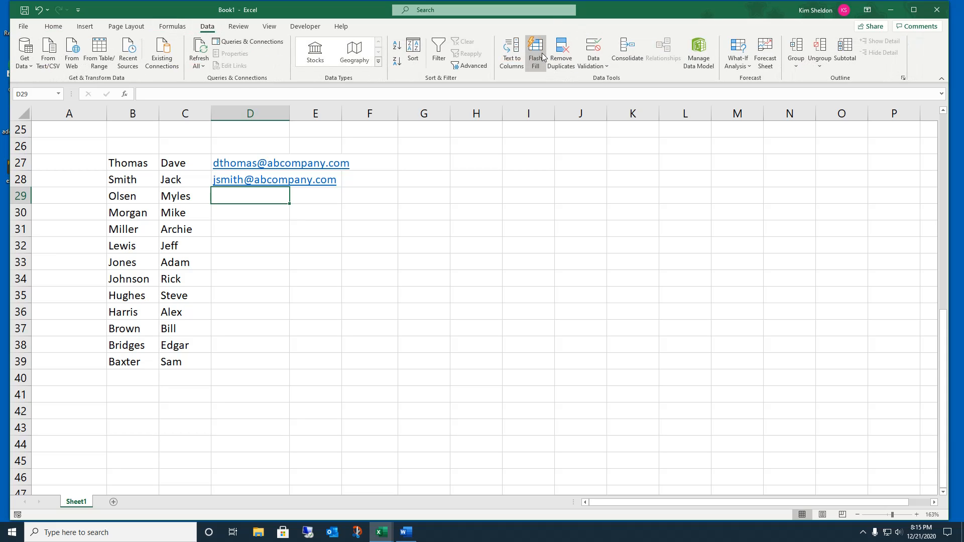
left_click(539, 49)
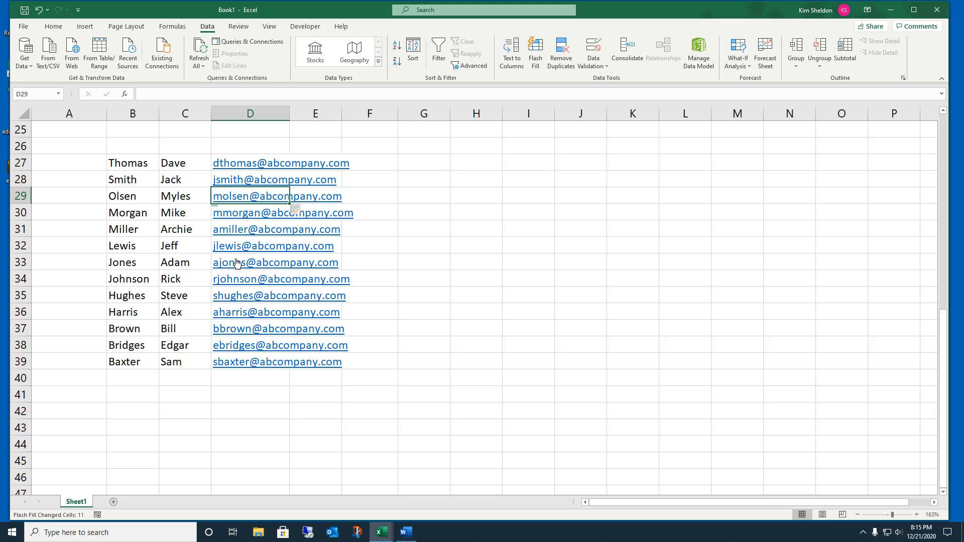
left_click(549, 307)
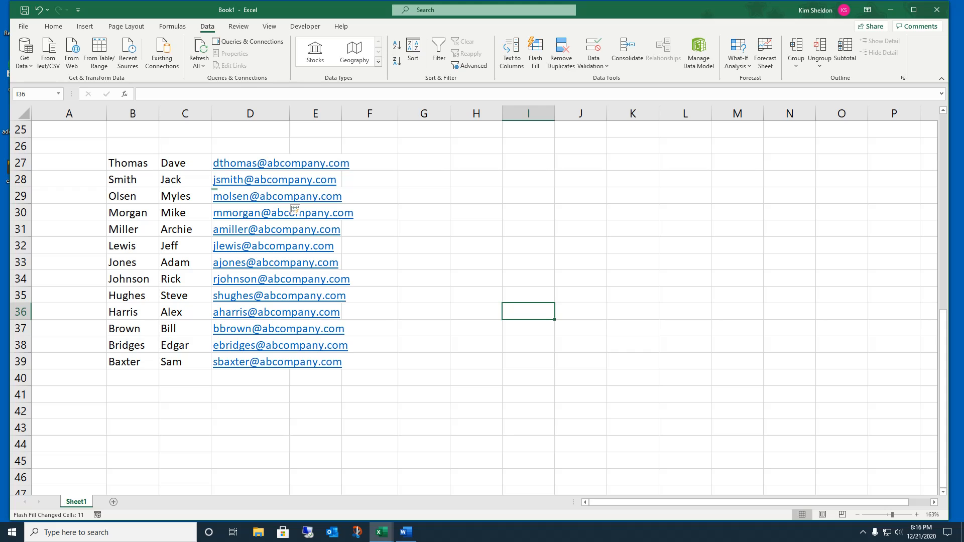
key("alt+Tab")
Step: Copy the six name and address lines from the addressExample Word document
left_click_drag(963, 281, 595, 28)
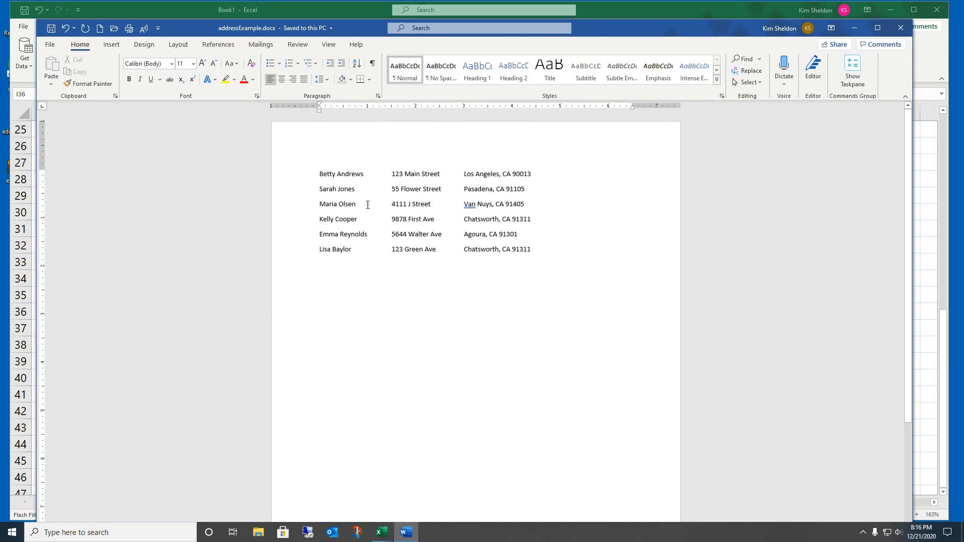
left_click_drag(319, 172, 542, 256)
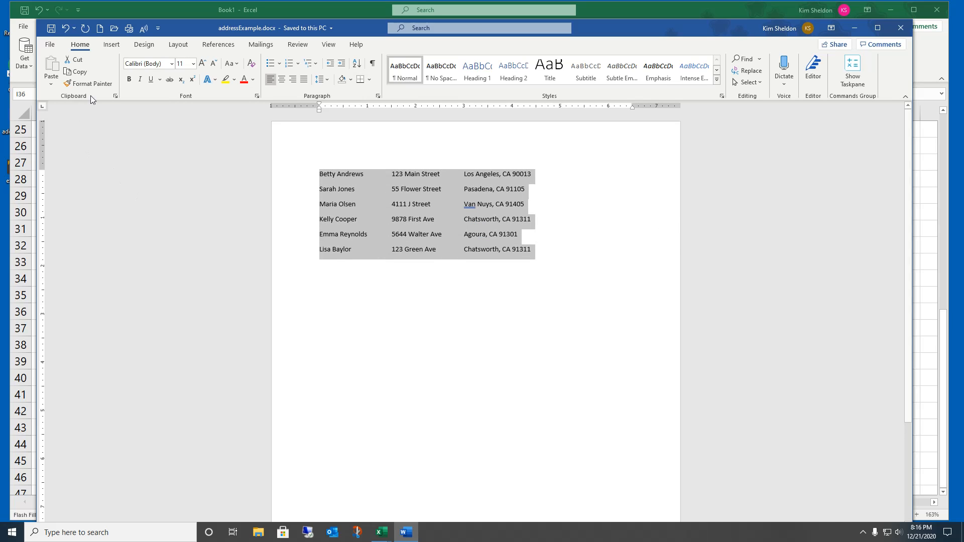
left_click(76, 71)
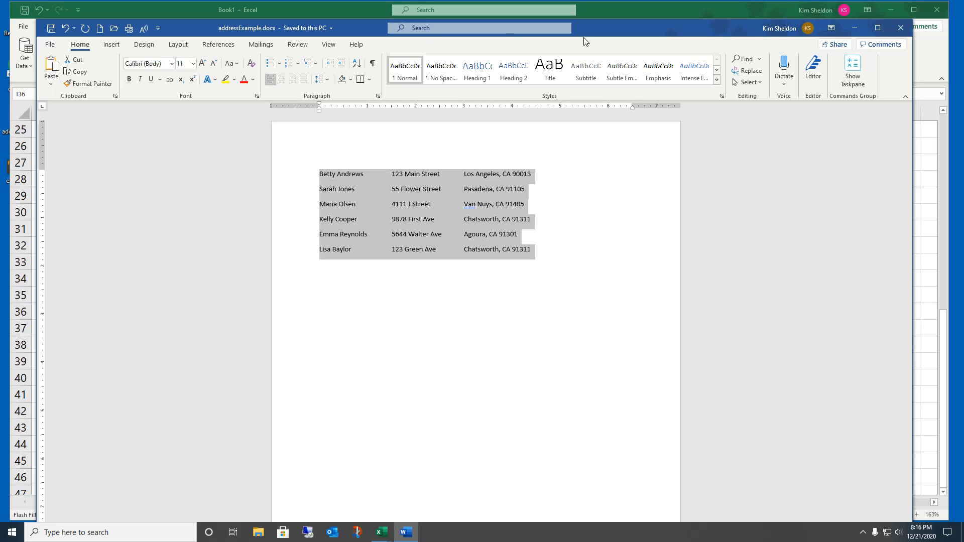
left_click_drag(605, 30, 963, 14)
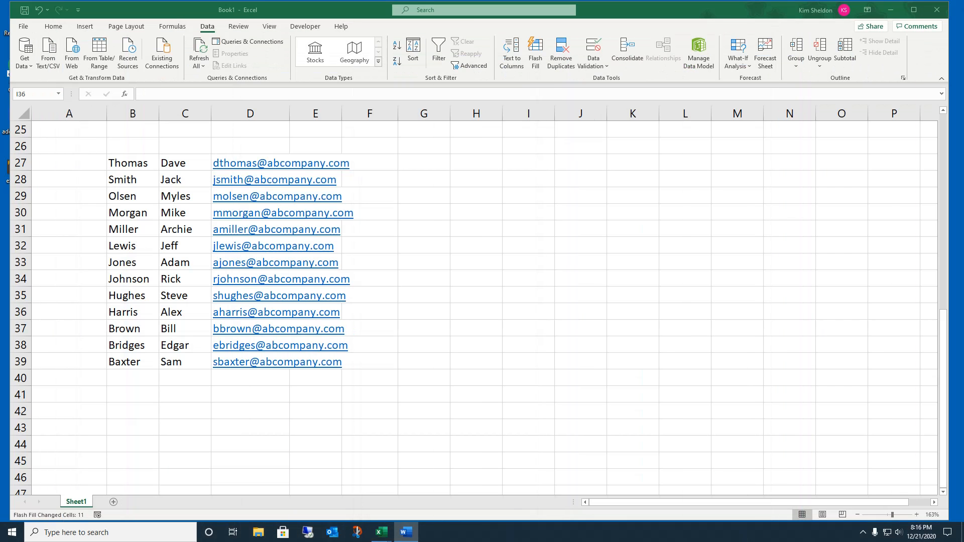
Step: Paste the six copied address rows into the sheet starting at cell H27
left_click(477, 164)
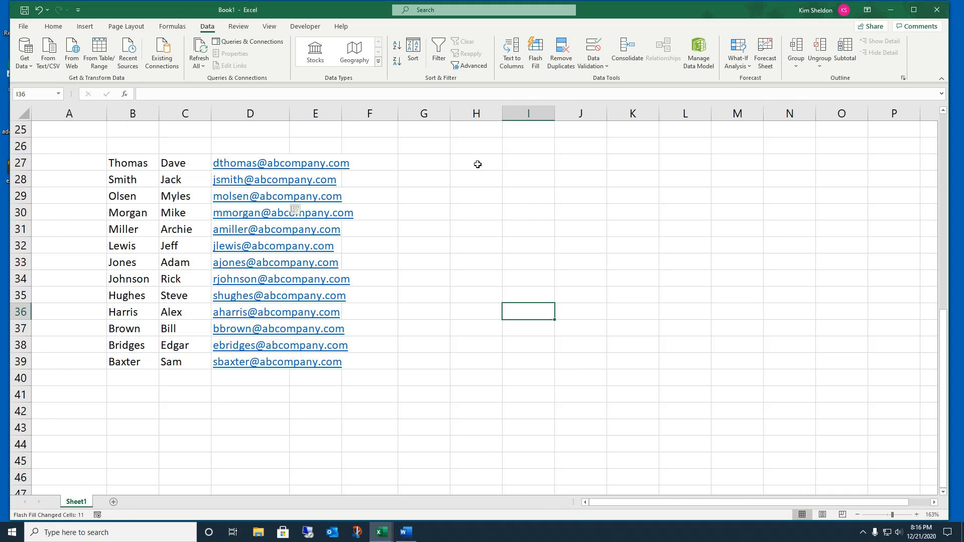
left_click(477, 164)
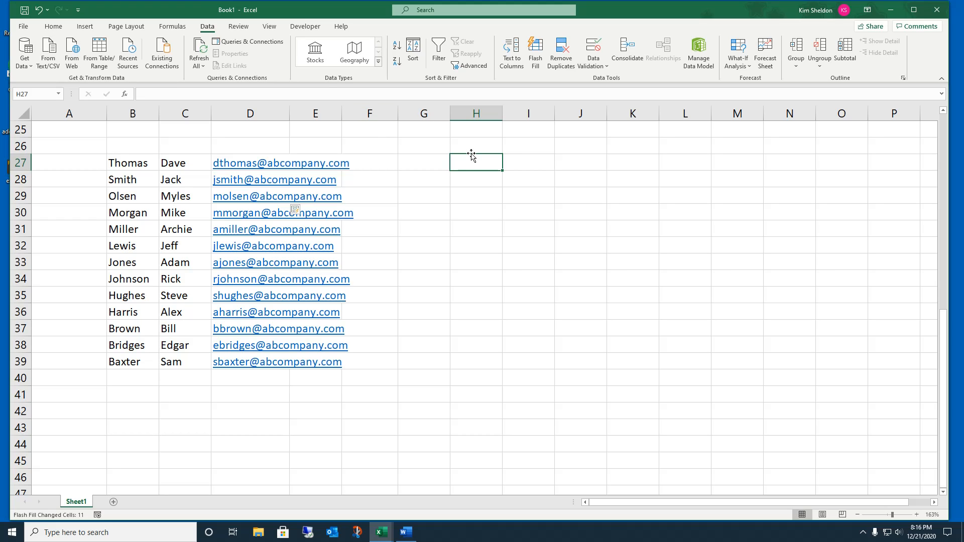
key("ctrl+v")
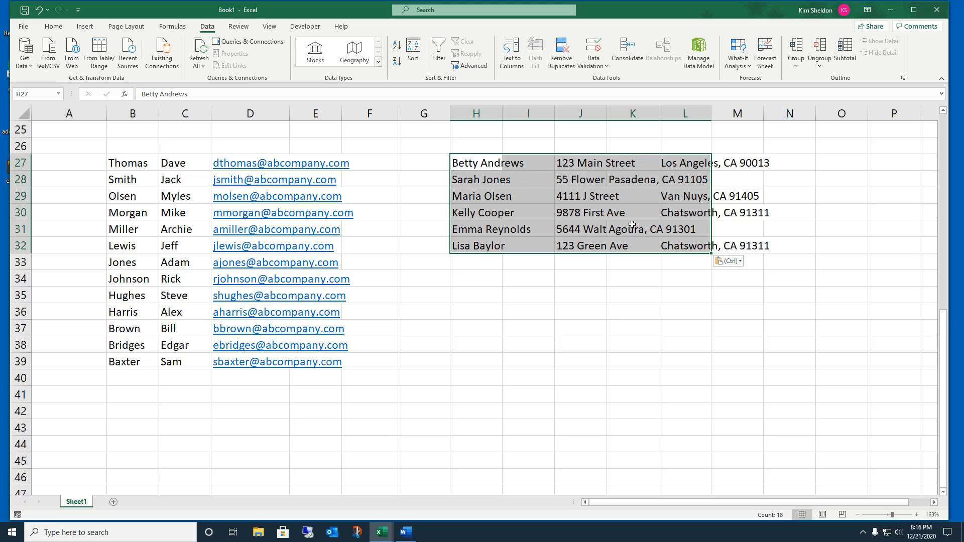
left_click(628, 289)
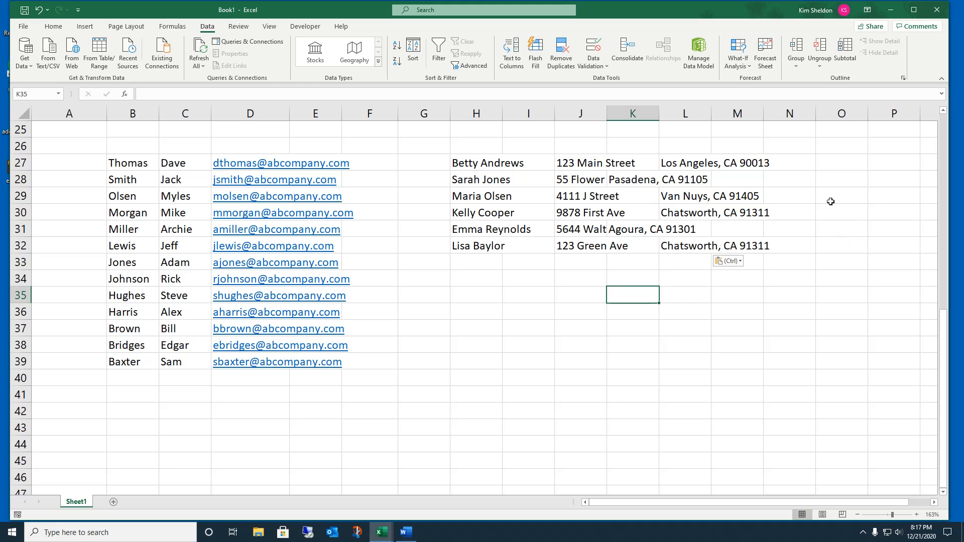
Step: Move the misplaced Pasadena and Agoura city entries into L28 and L31, then select H27:I32
left_click(636, 179)
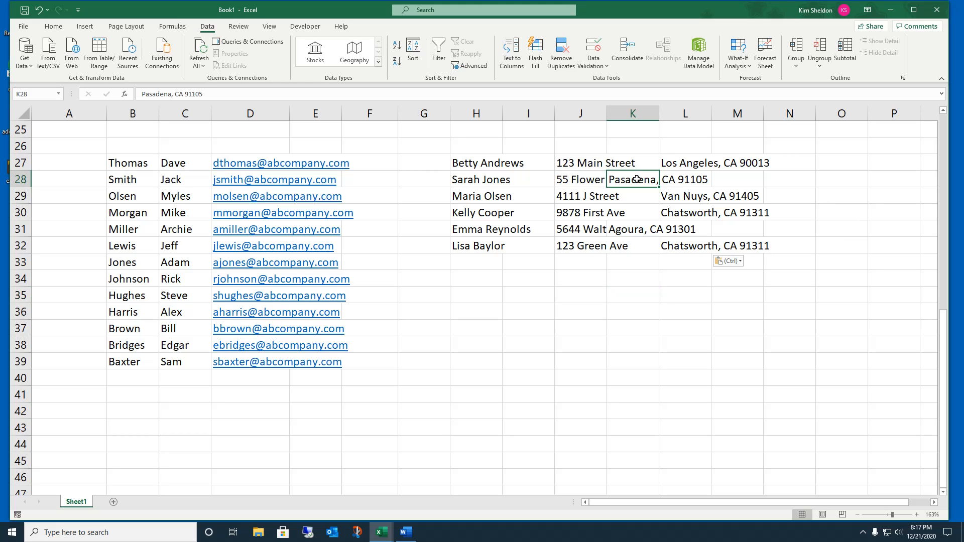
left_click_drag(641, 172, 708, 188)
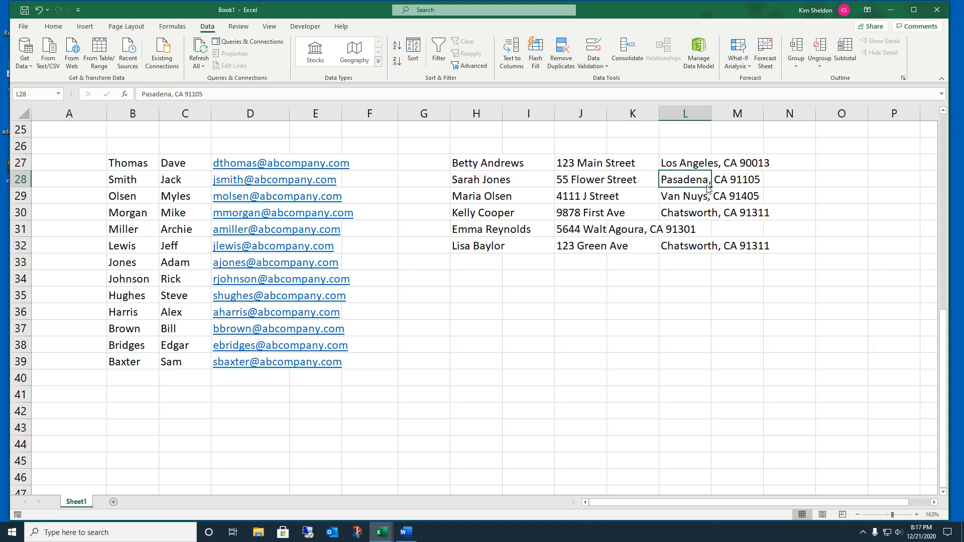
left_click(613, 227)
left_click_drag(617, 220, 681, 226)
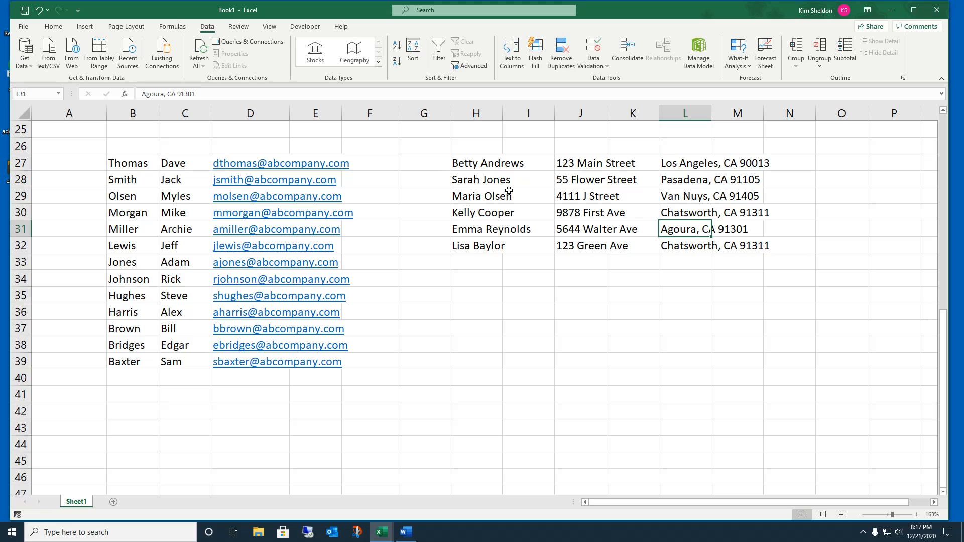
left_click_drag(476, 170, 524, 245)
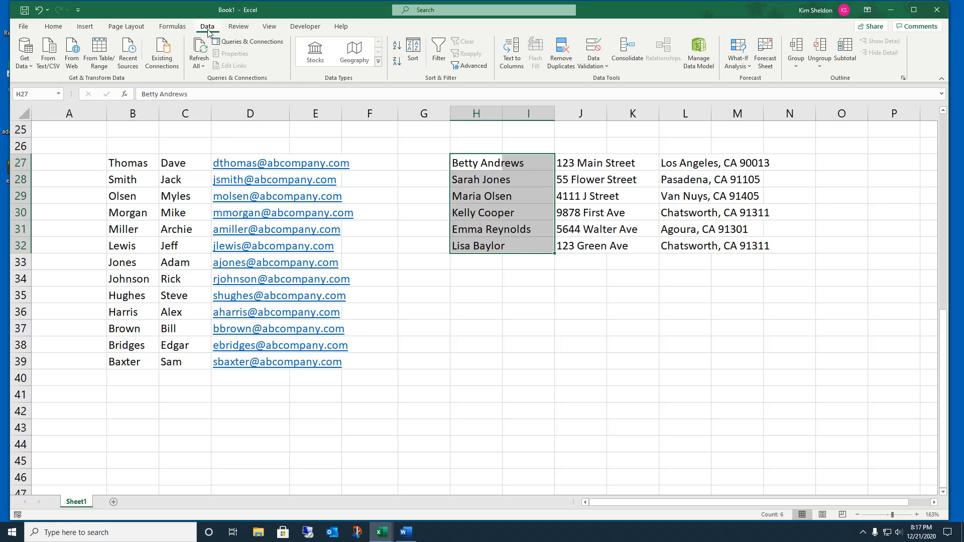
Step: Split the names in H27:H32 at the space into first names (H) and last names (I)
left_click(517, 59)
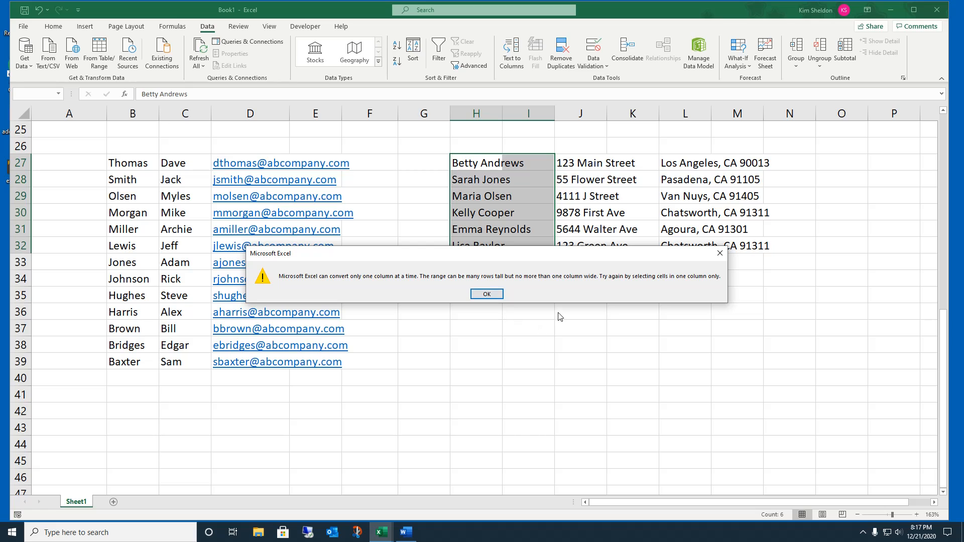
left_click(722, 255)
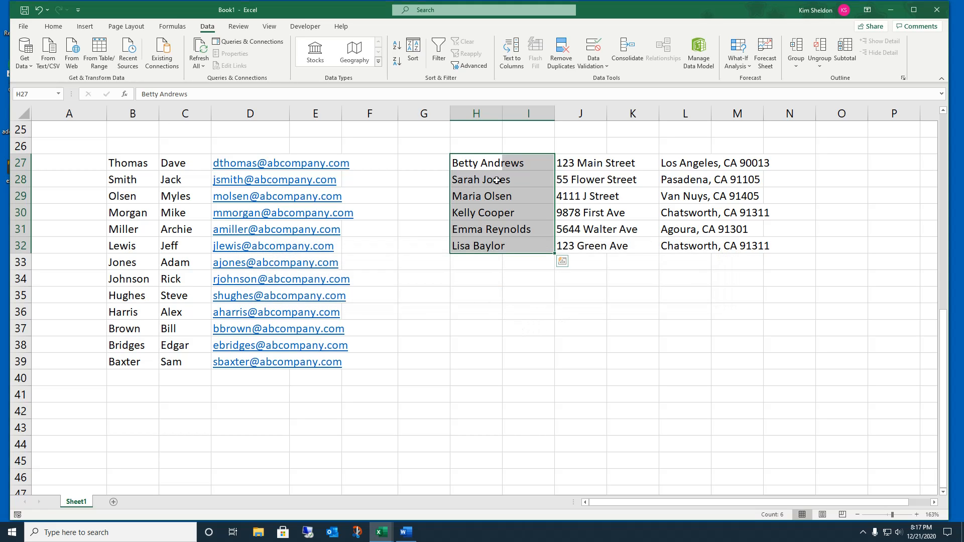
left_click(467, 180)
left_click(460, 162)
left_click_drag(462, 179, 462, 239)
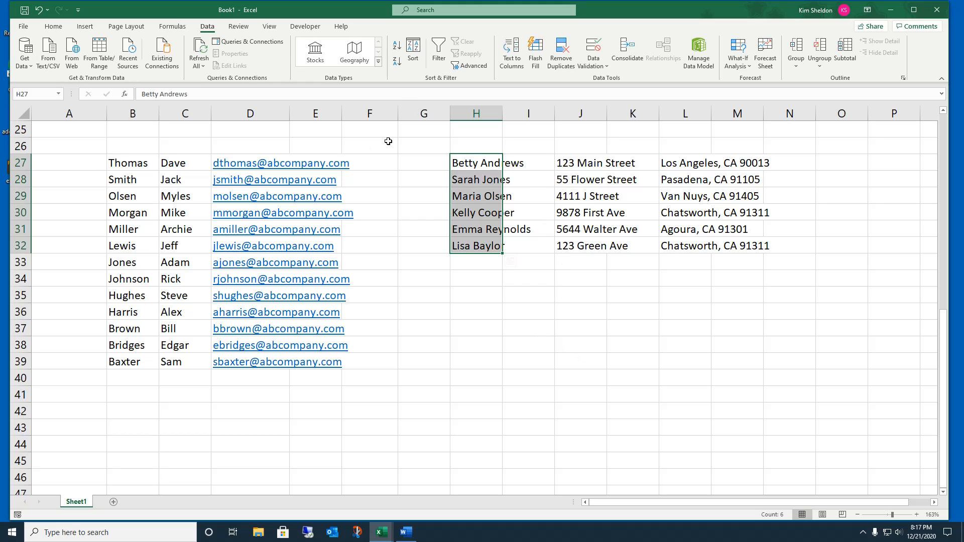
left_click(512, 50)
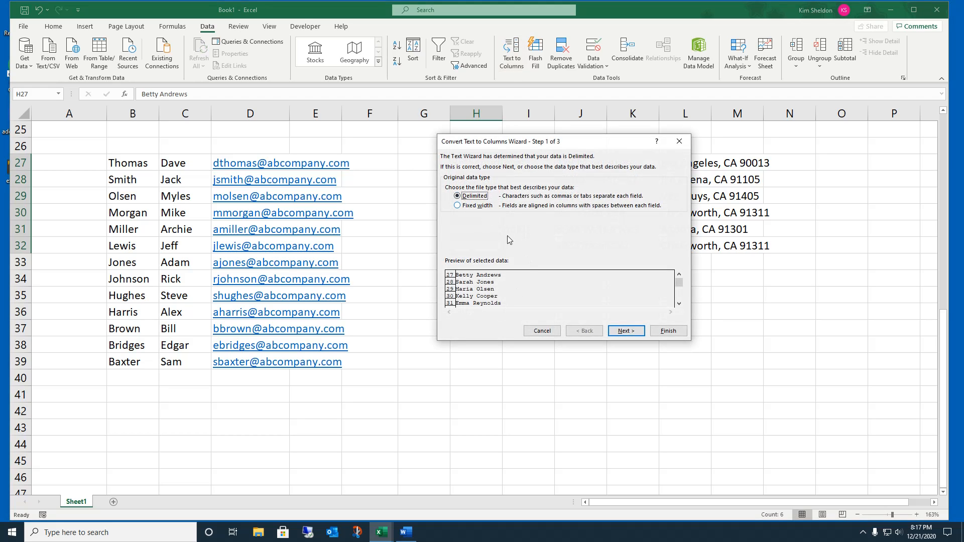
left_click(625, 333)
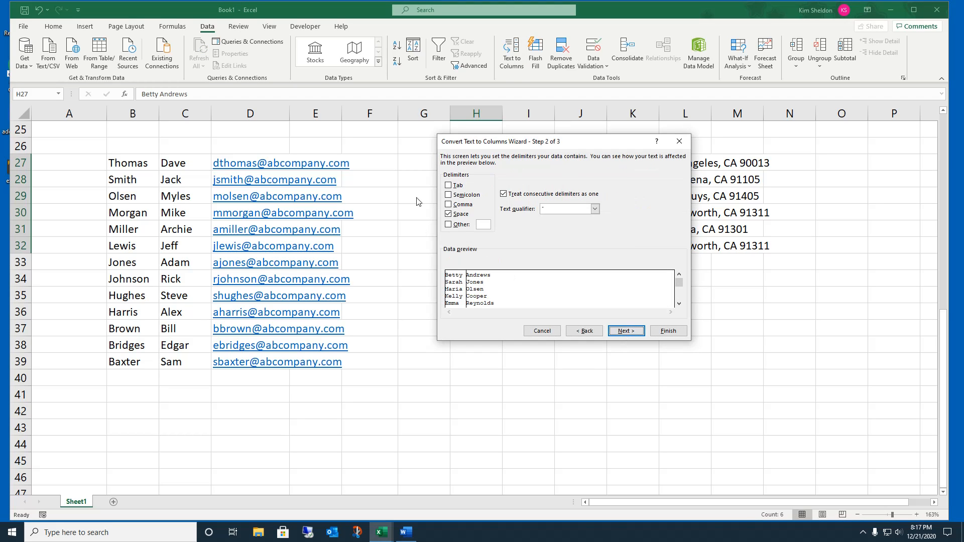
left_click(618, 331)
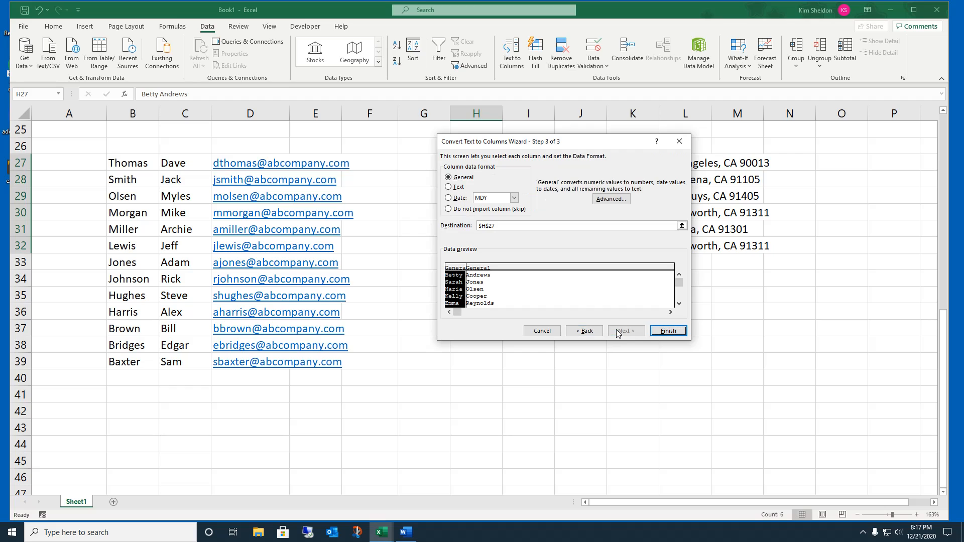
left_click(669, 334)
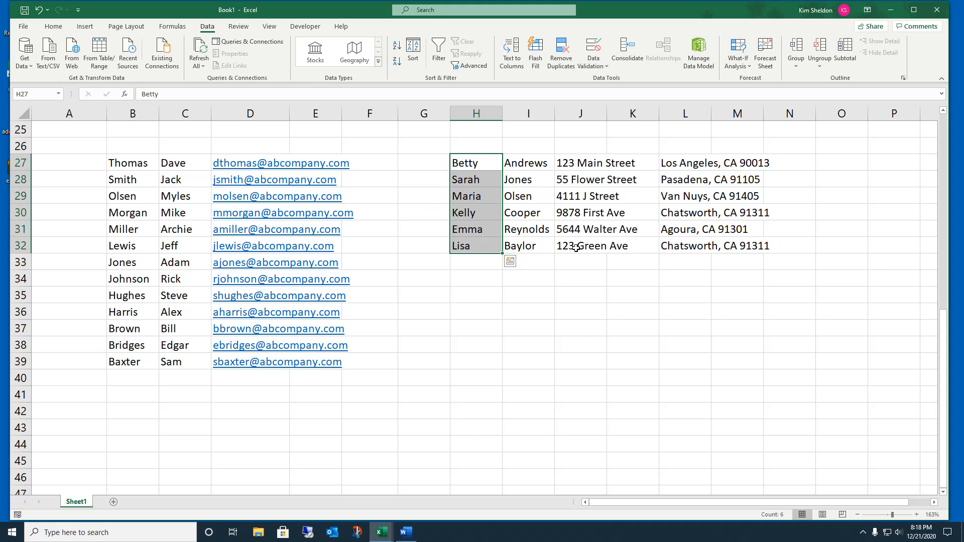
Step: Enter headers First Name, Last Name and Address in H26:J26, and begin 'City State' beside them
left_click(492, 142)
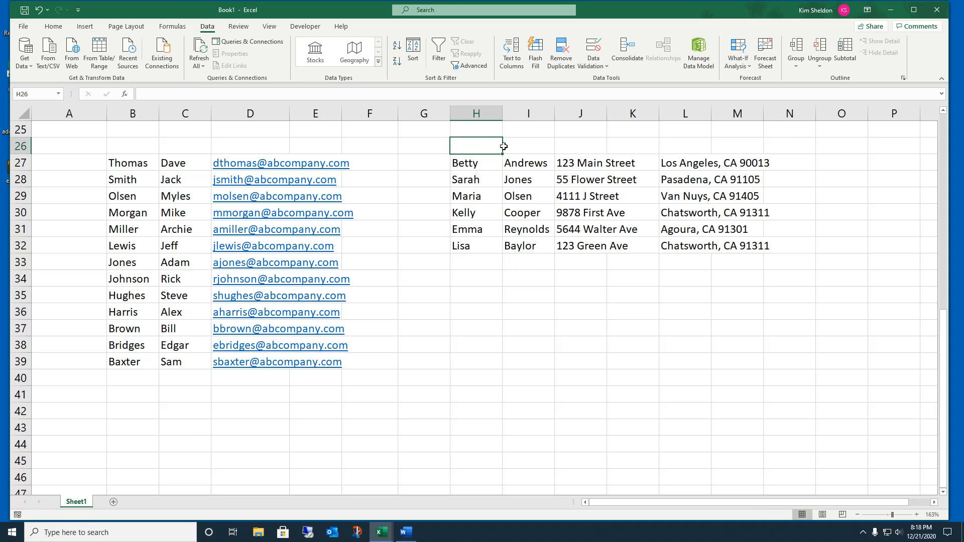
type("A")
key("BackSpace")
key("BackSpace")
key("BackSpace")
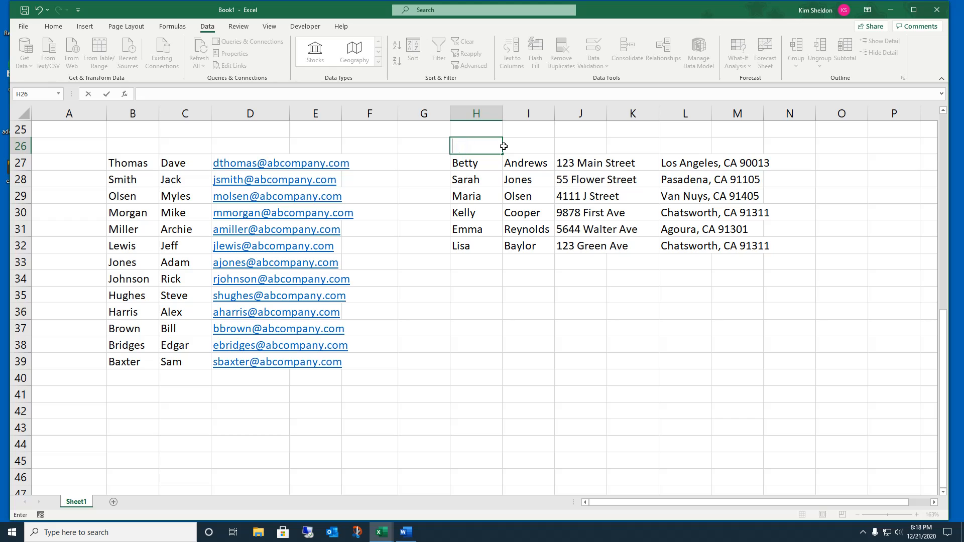
type("First Name")
key("Tab")
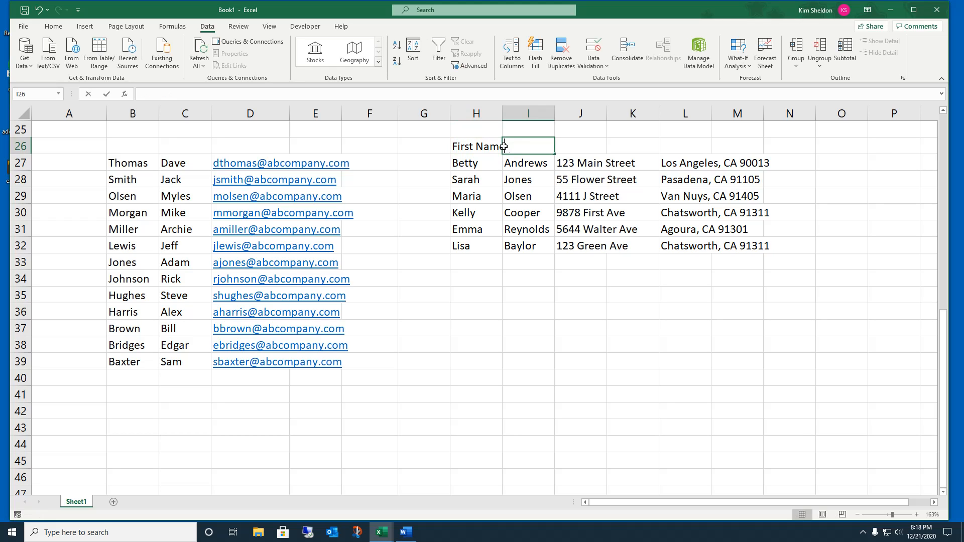
type("Last Name")
key("Tab")
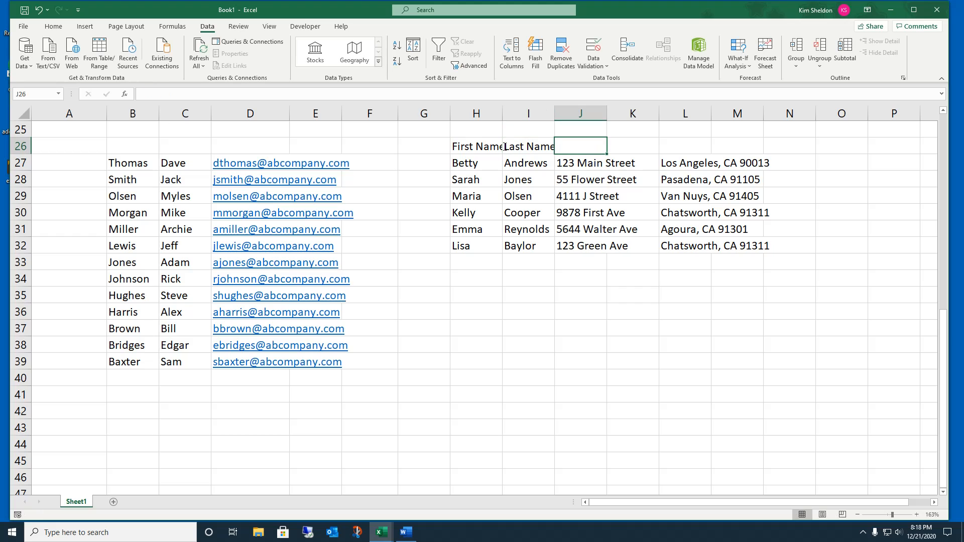
type("Address")
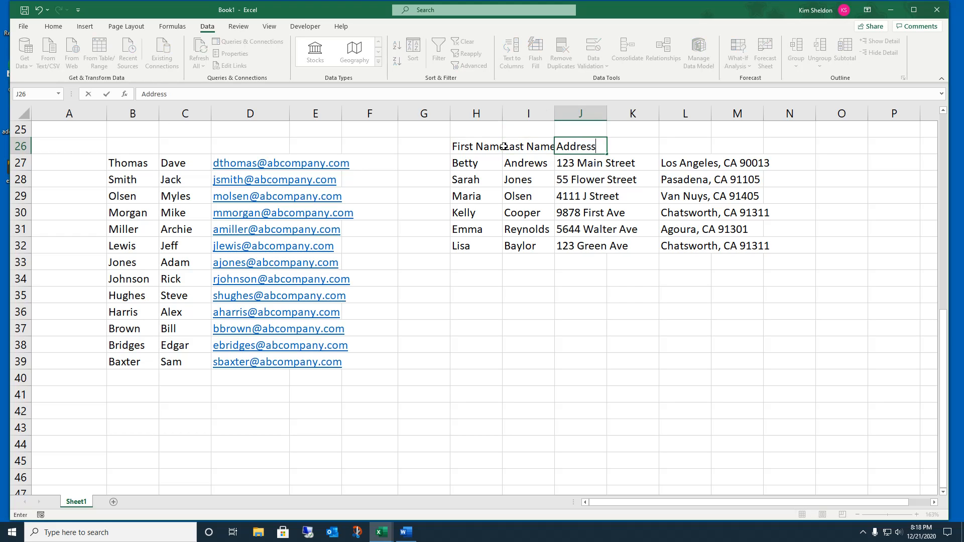
key("Tab")
key("Tab")
type("Ci")
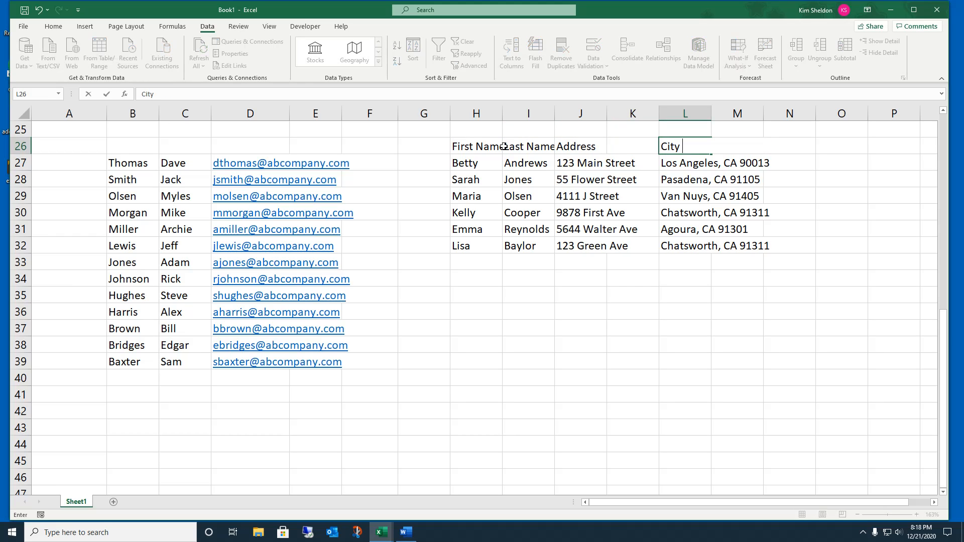
type("ty State Zip")
Step: Delete the empty column K from the address table
left_click(643, 115)
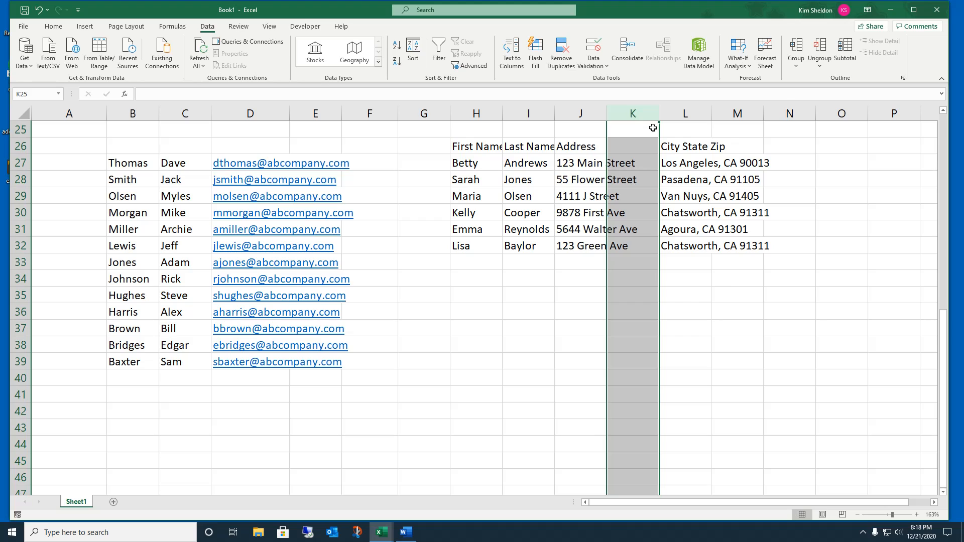
right_click(654, 130)
left_click(681, 224)
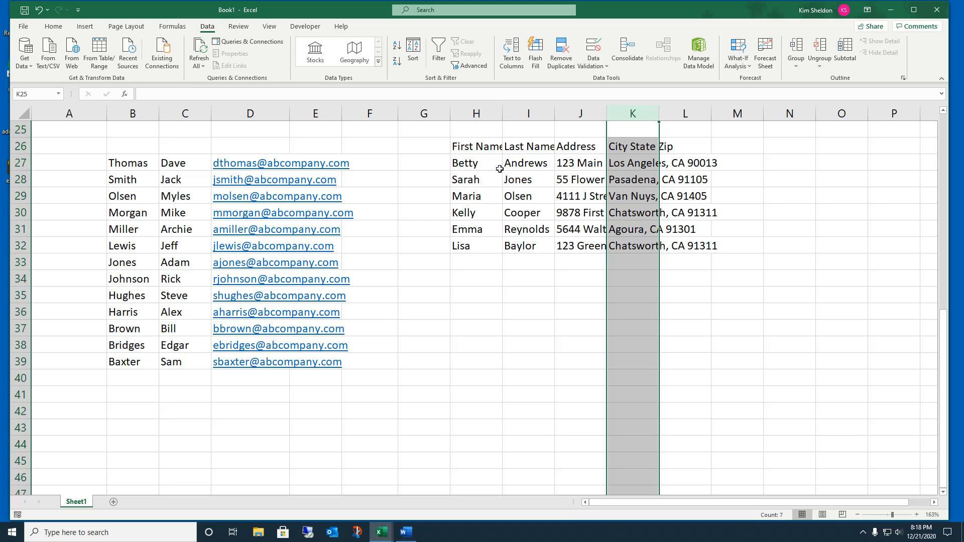
Step: AutoFit columns H, I, J and K to fit their headers and entries
double_click(501, 115)
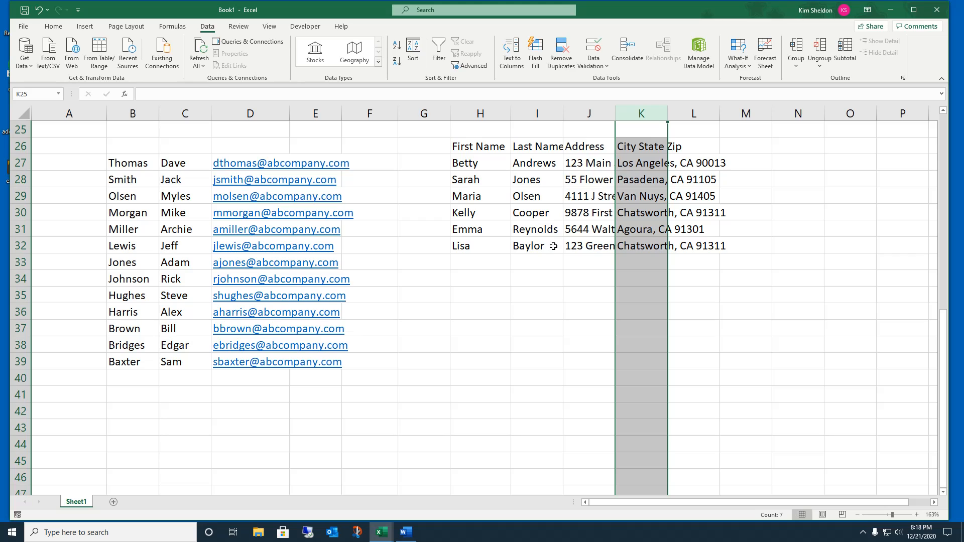
double_click(563, 115)
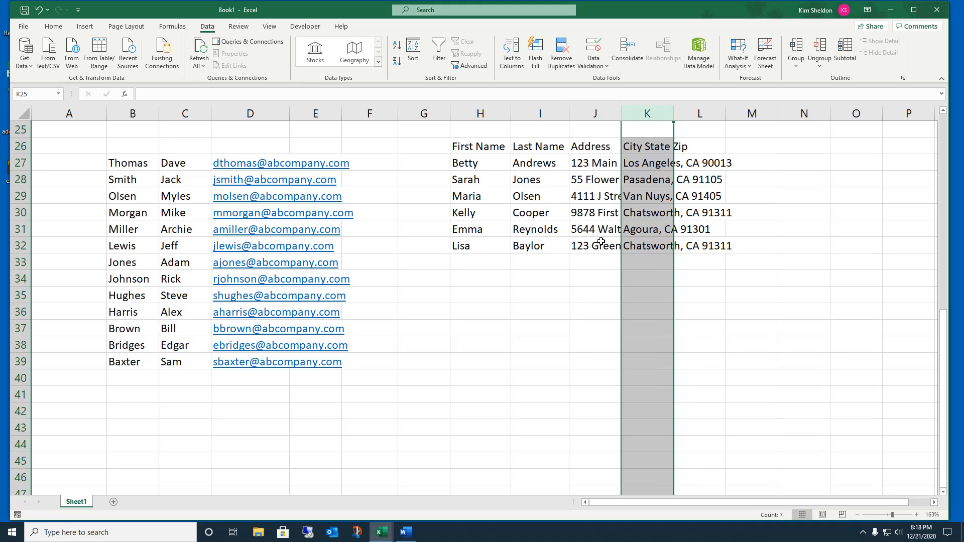
double_click(621, 110)
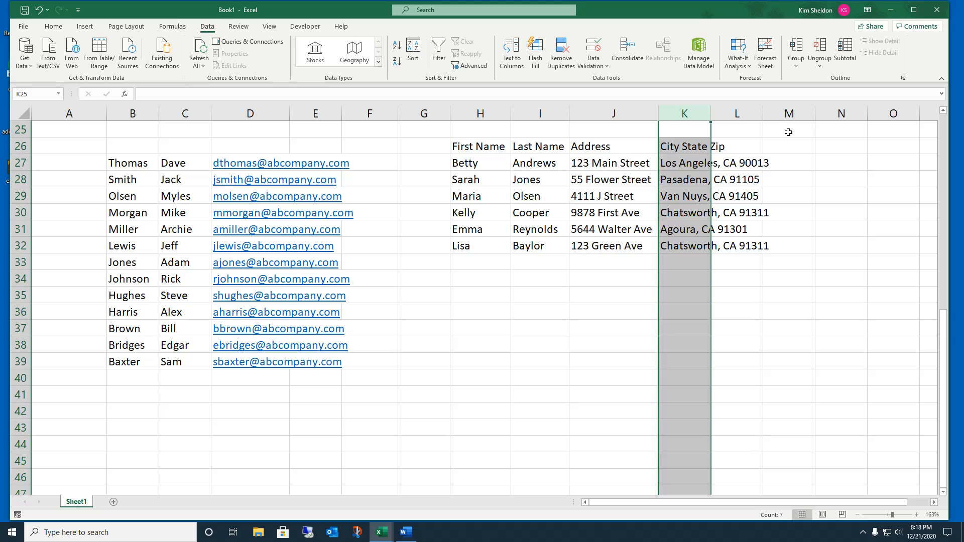
double_click(712, 118)
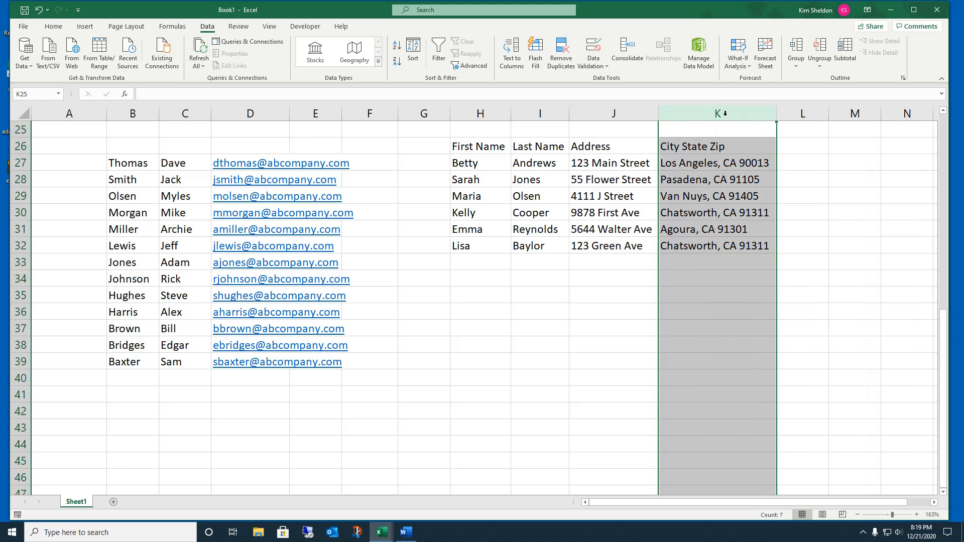
left_click(876, 234)
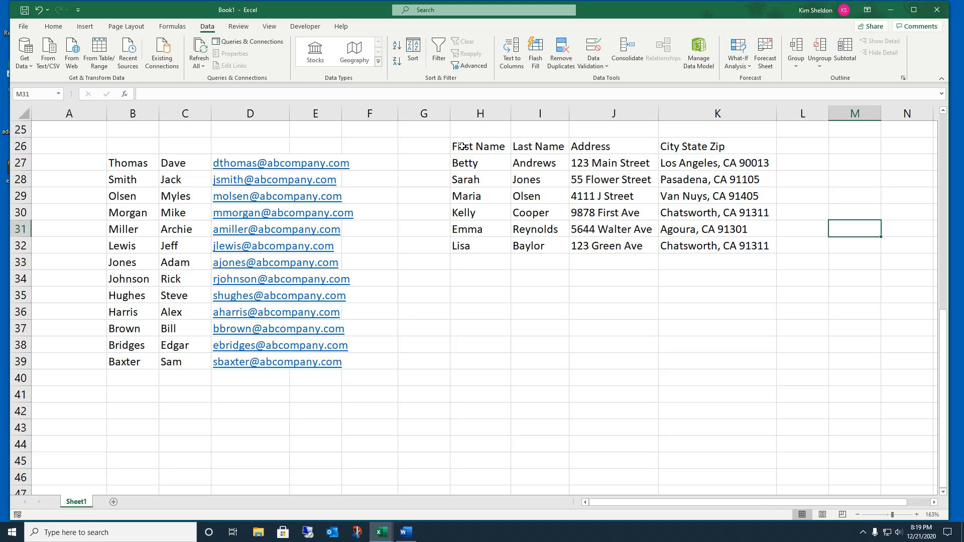
Step: Custom-sort the table H26:K32 by Last Name, A to Z
left_click_drag(462, 147, 692, 239)
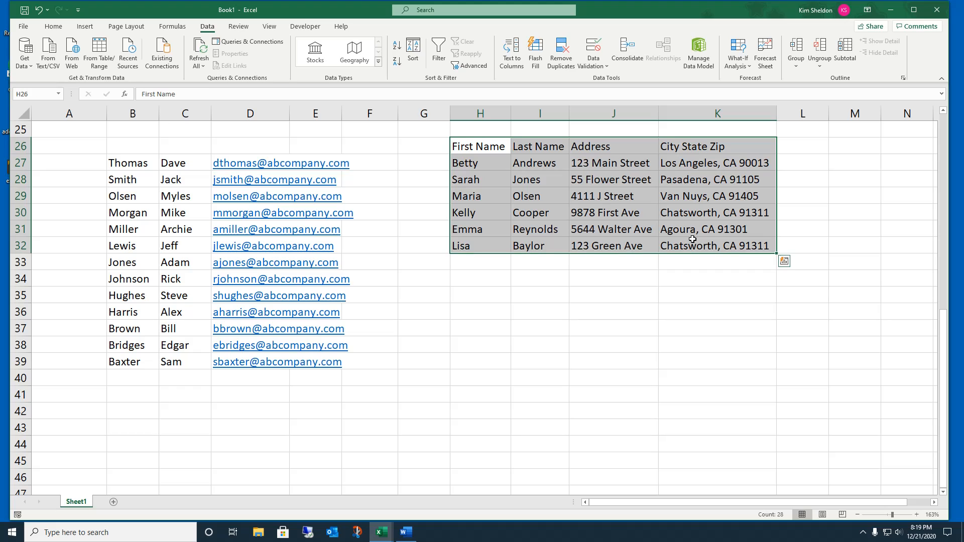
left_click(54, 26)
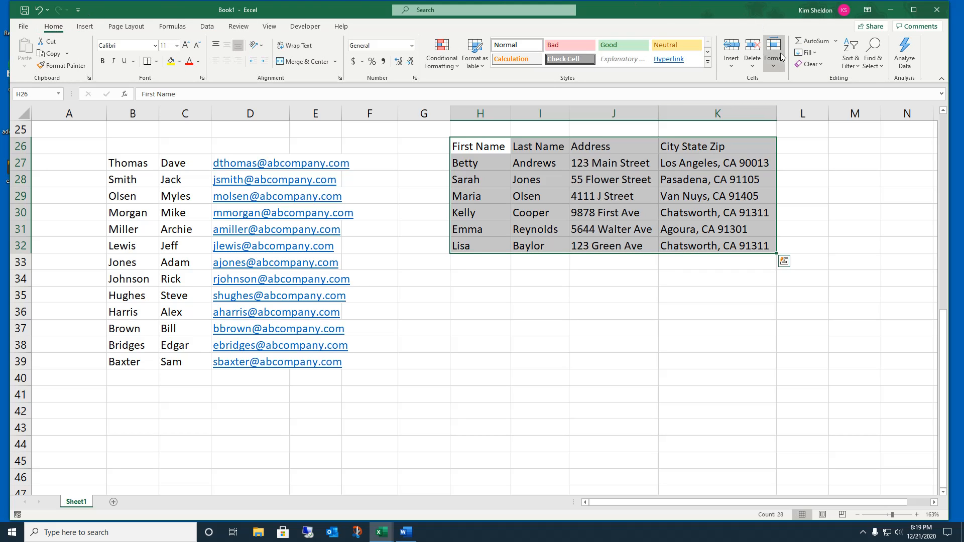
left_click(852, 59)
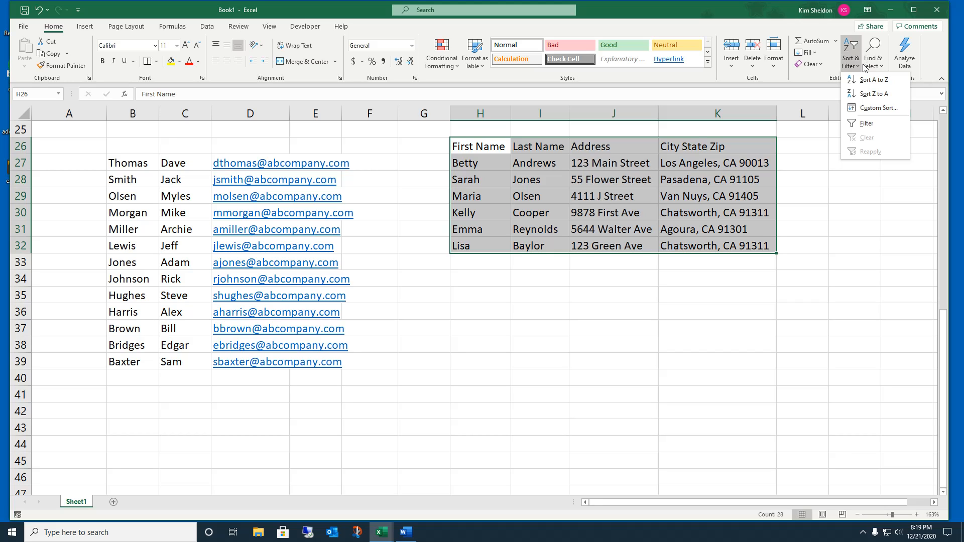
left_click(878, 108)
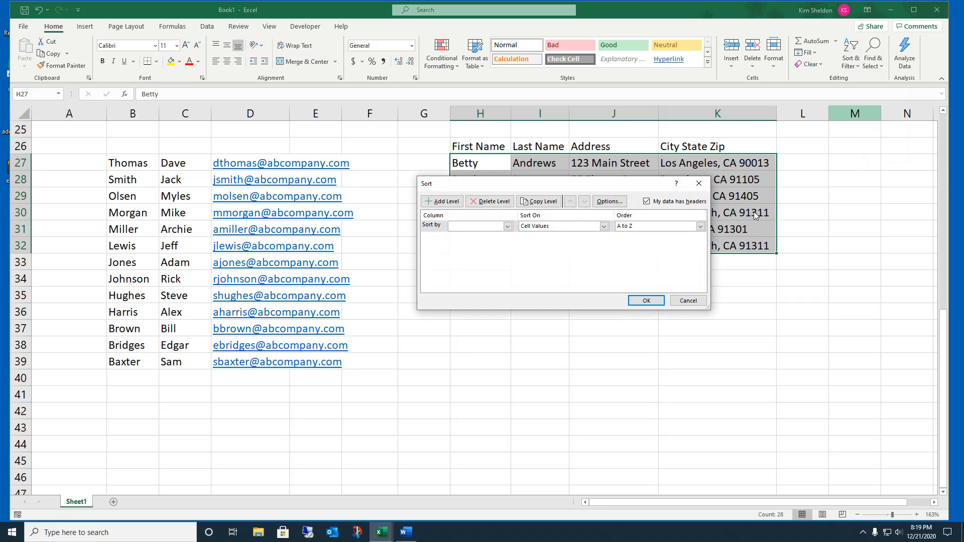
left_click_drag(549, 187, 561, 281)
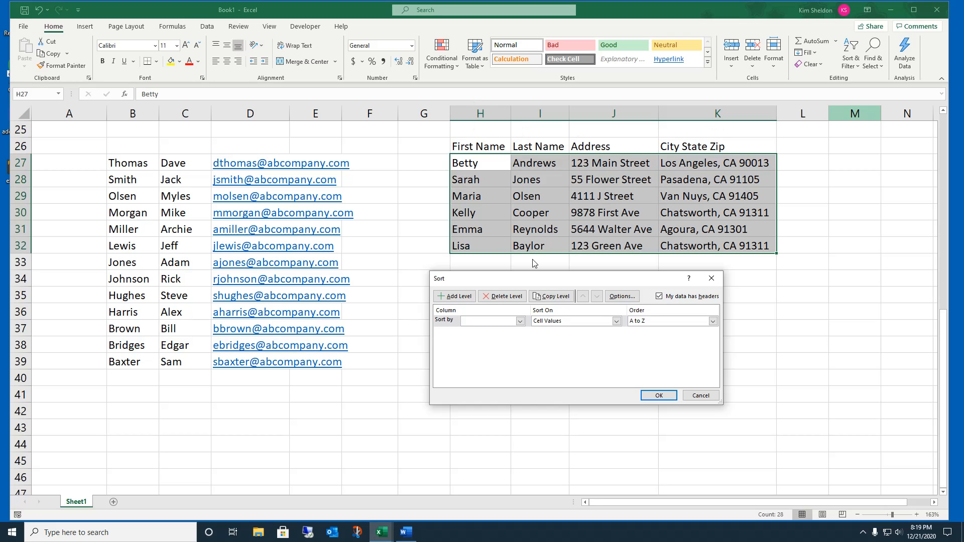
left_click(519, 321)
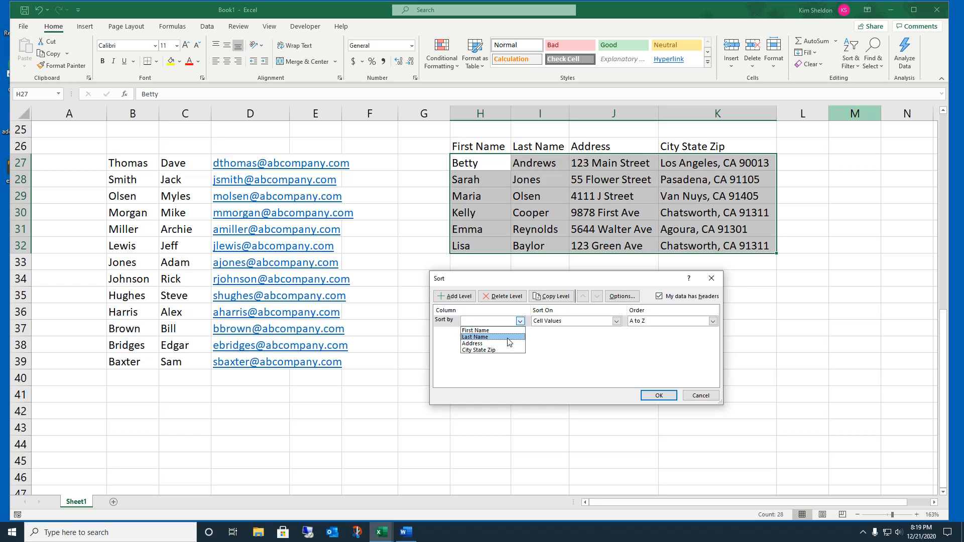
left_click(507, 339)
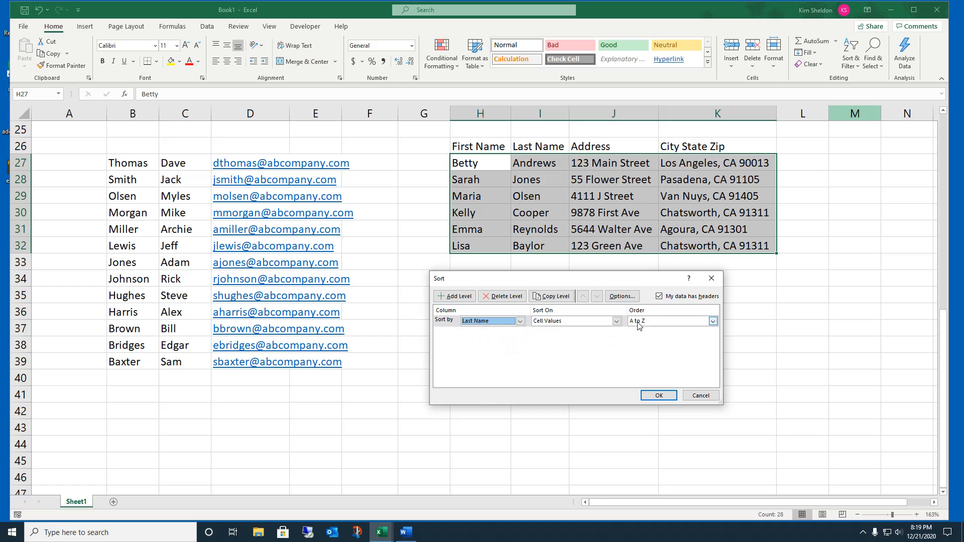
left_click(661, 396)
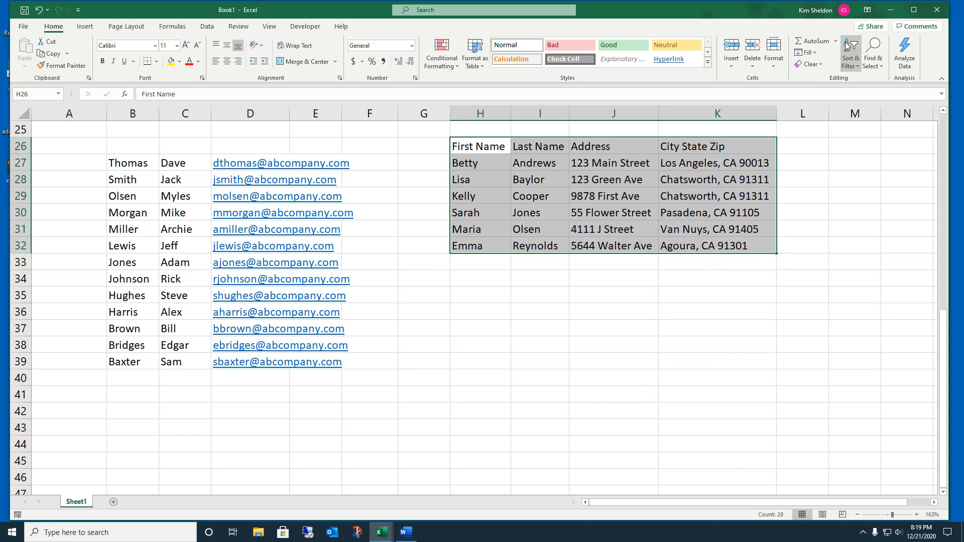
Step: Add a second sort level so rows sort by Last Name, then City State Zip A to Z
left_click(863, 72)
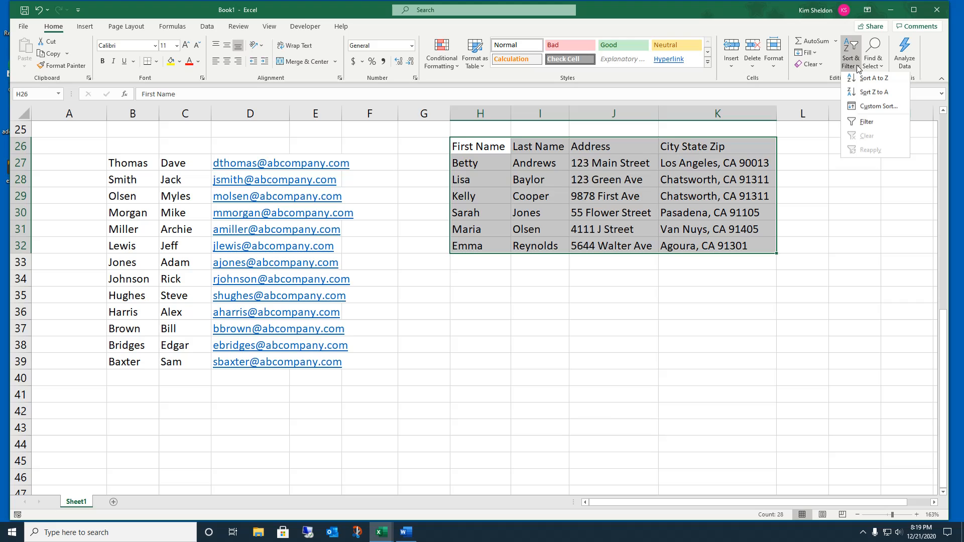
left_click(862, 112)
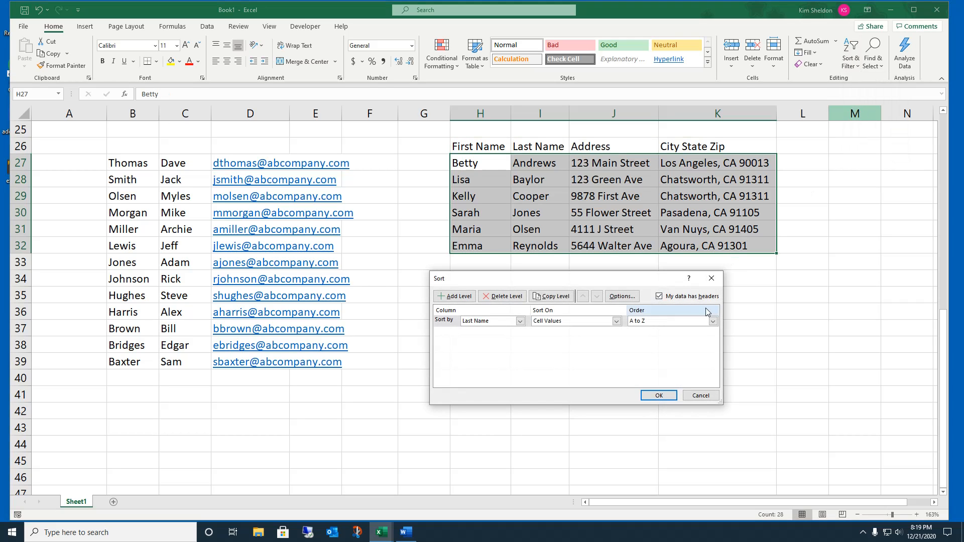
left_click(453, 296)
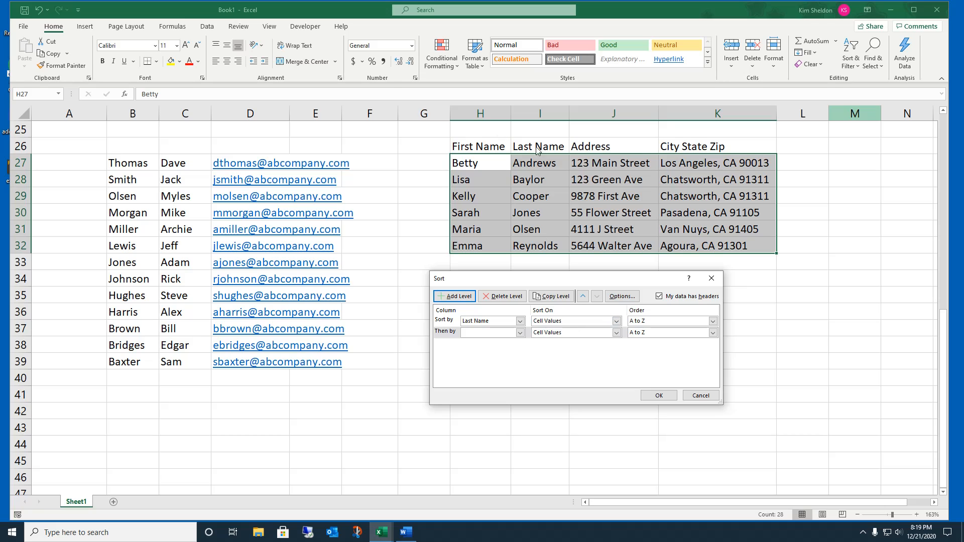
left_click(520, 333)
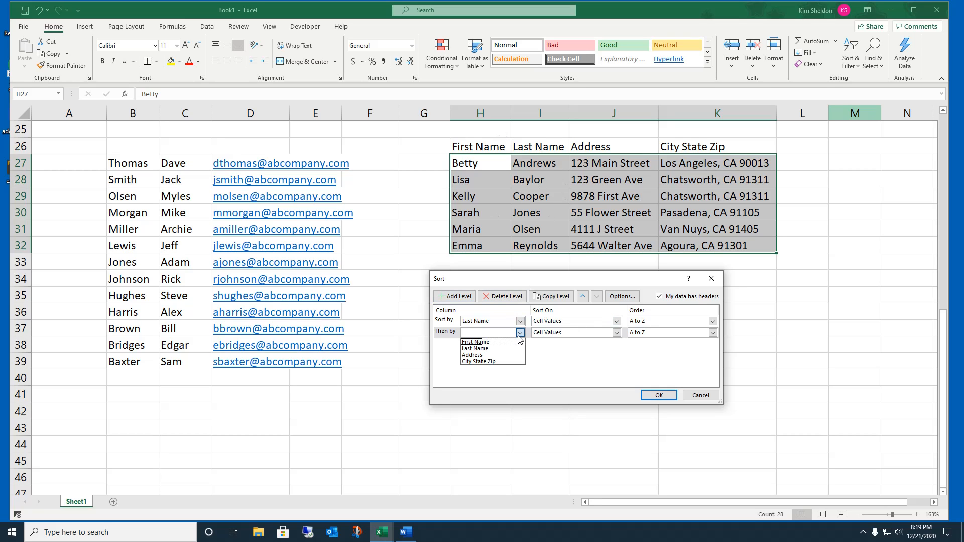
left_click(494, 361)
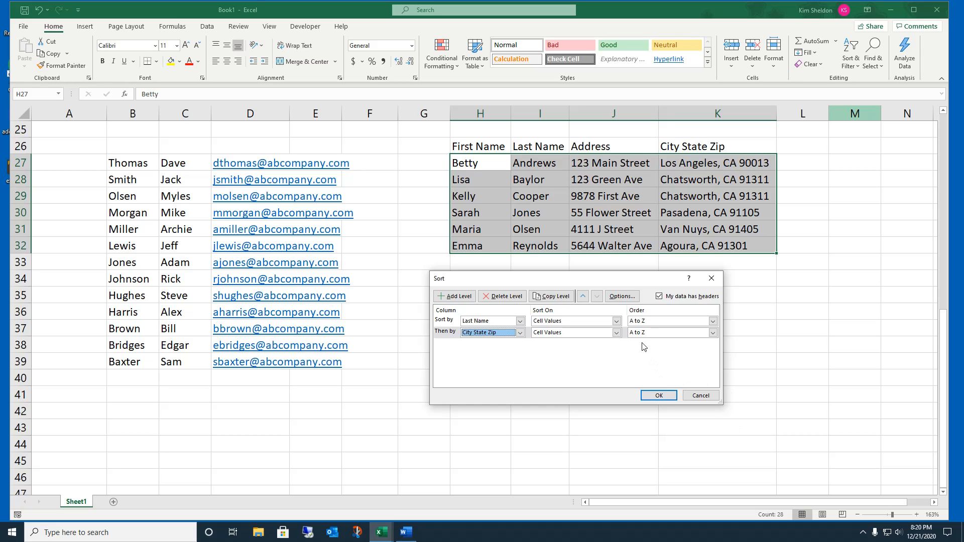
left_click(657, 396)
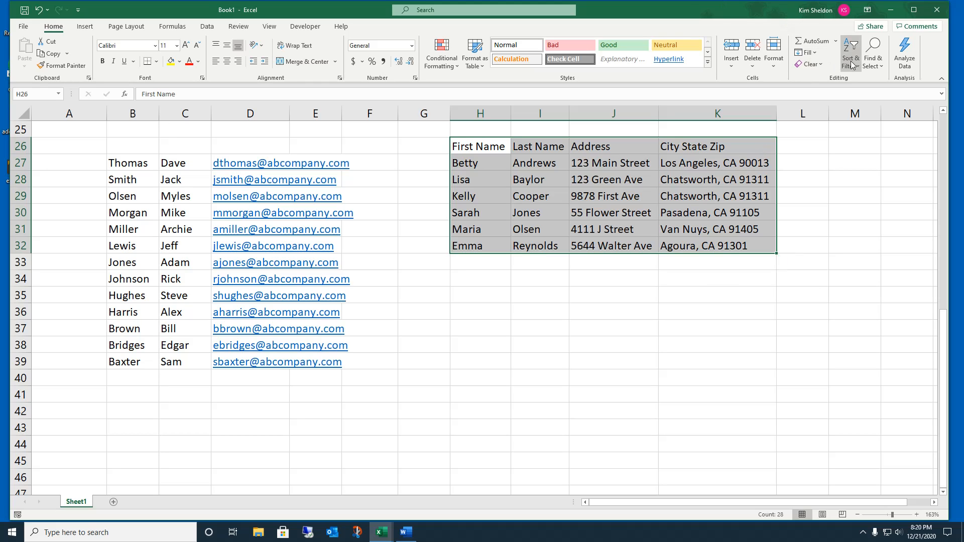
left_click(806, 180)
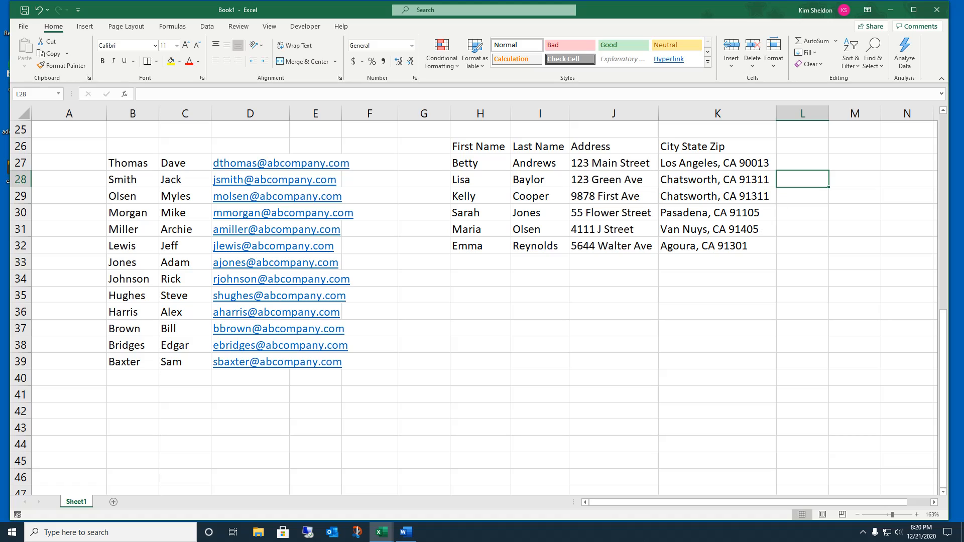